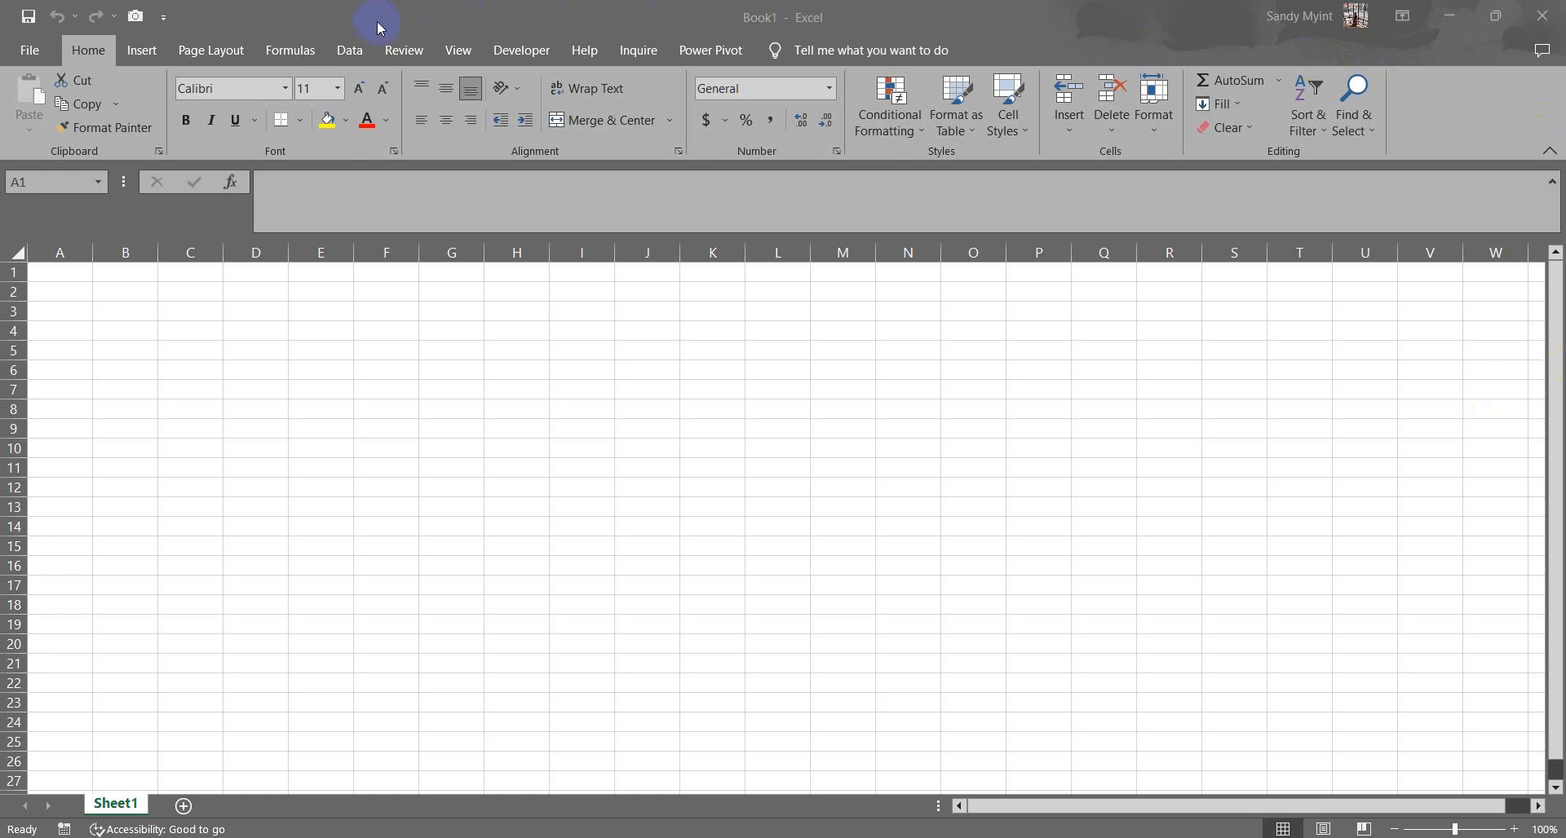
# Start a new query that gets its data from a CSV file.
pyautogui.click(364, 60)
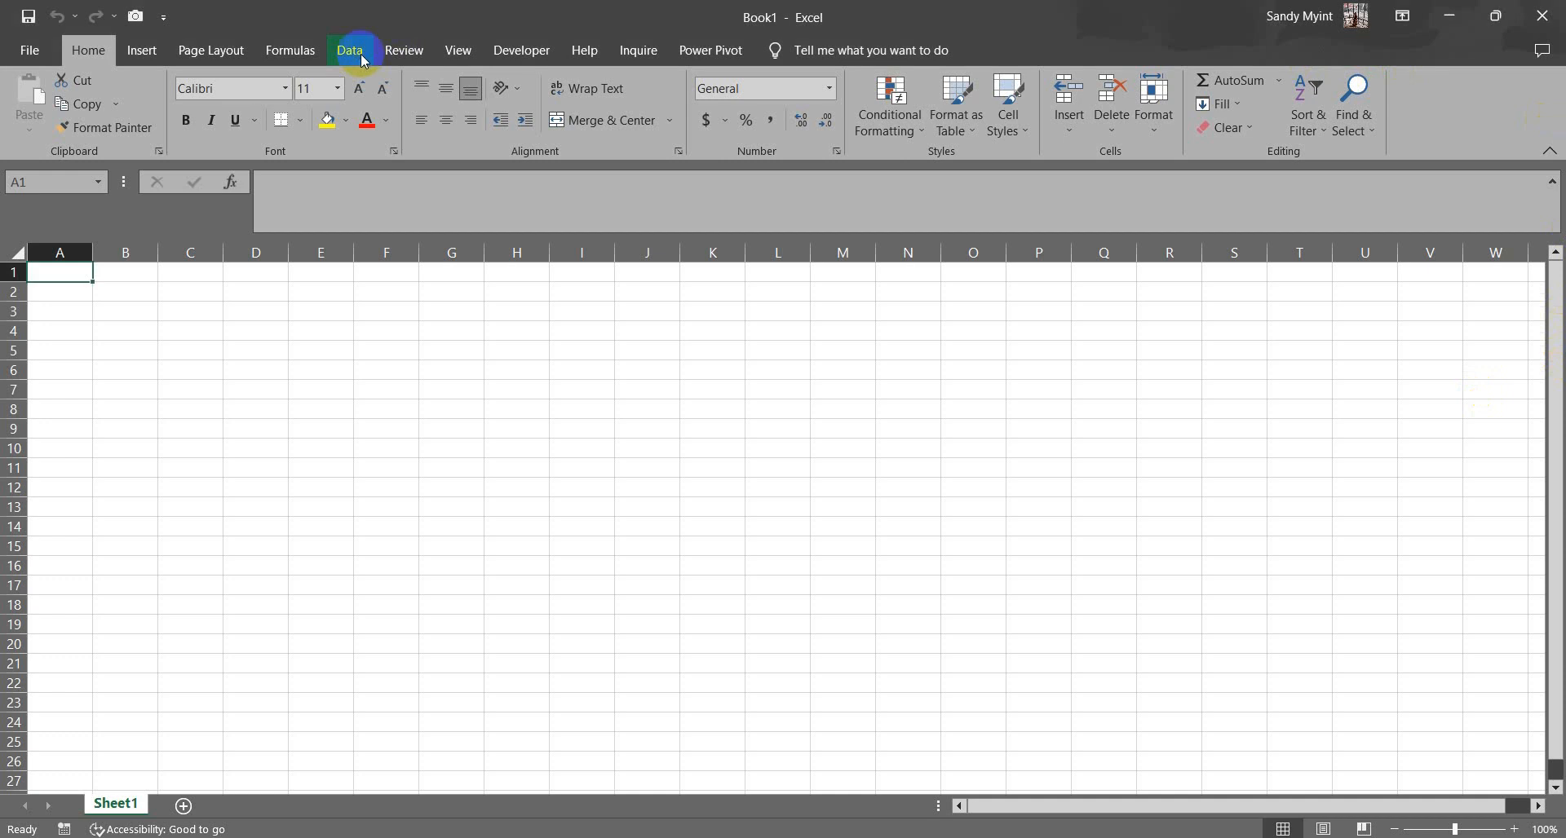
pyautogui.click(364, 60)
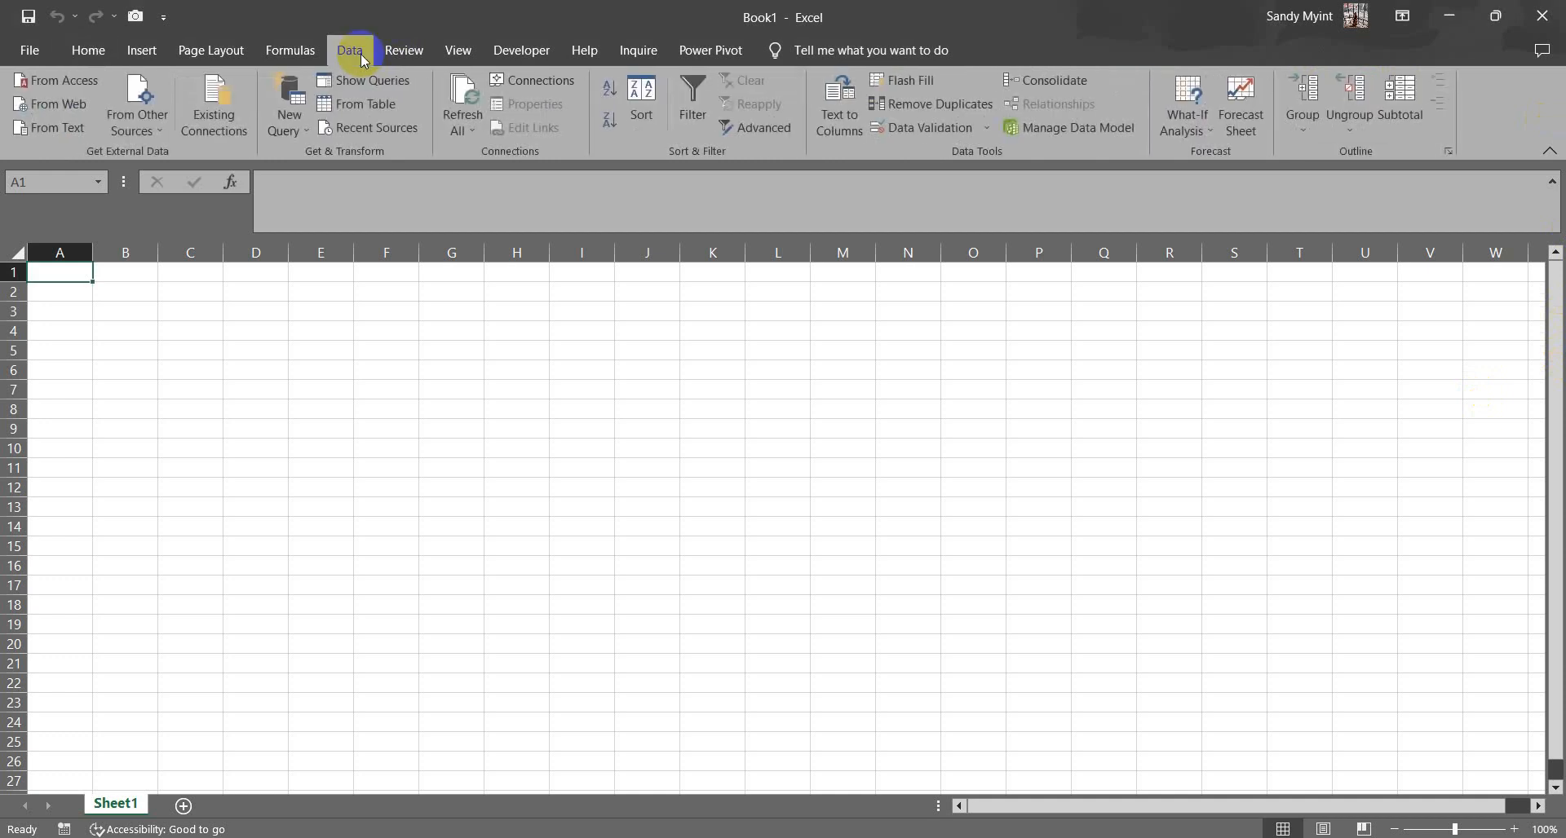
pyautogui.click(291, 130)
pyautogui.moveTo(331, 161)
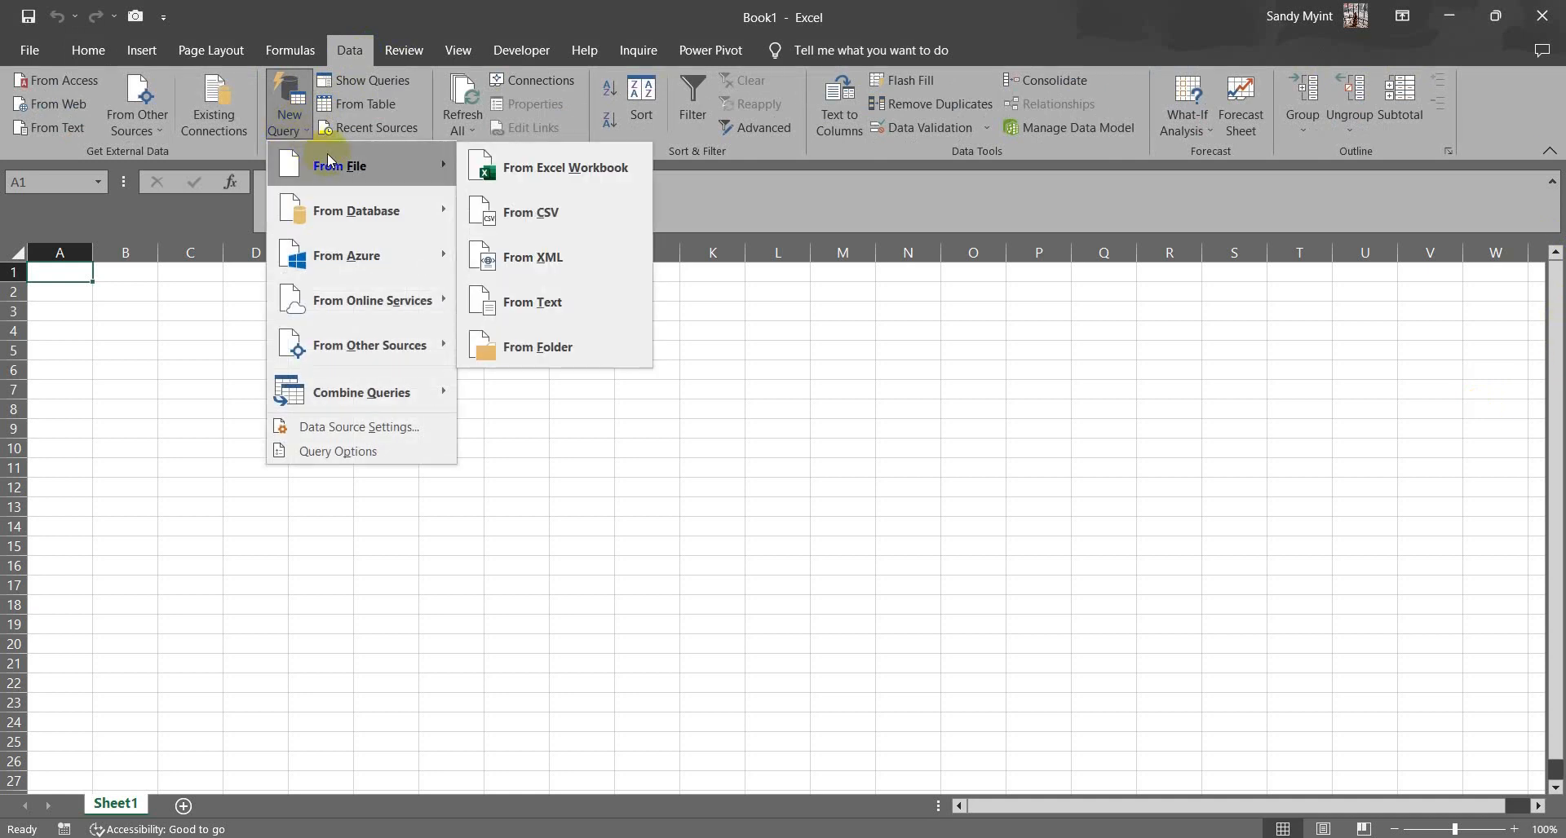
pyautogui.click(536, 226)
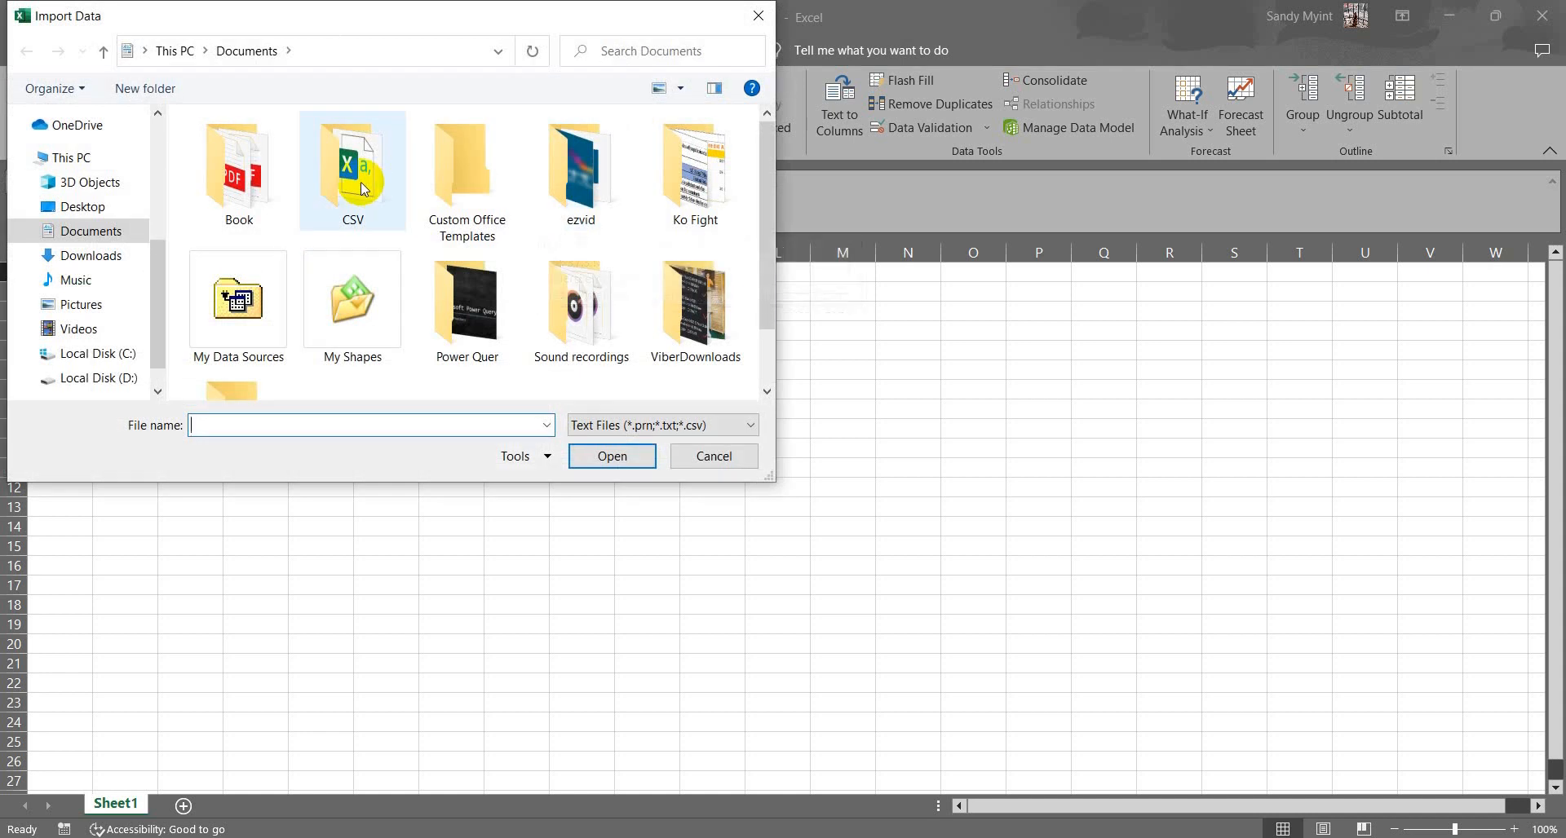
# Import Jan-2020.csv from the Desktop folder Power Query > Excel Data > CSV File.
pyautogui.doubleClick(470, 306)
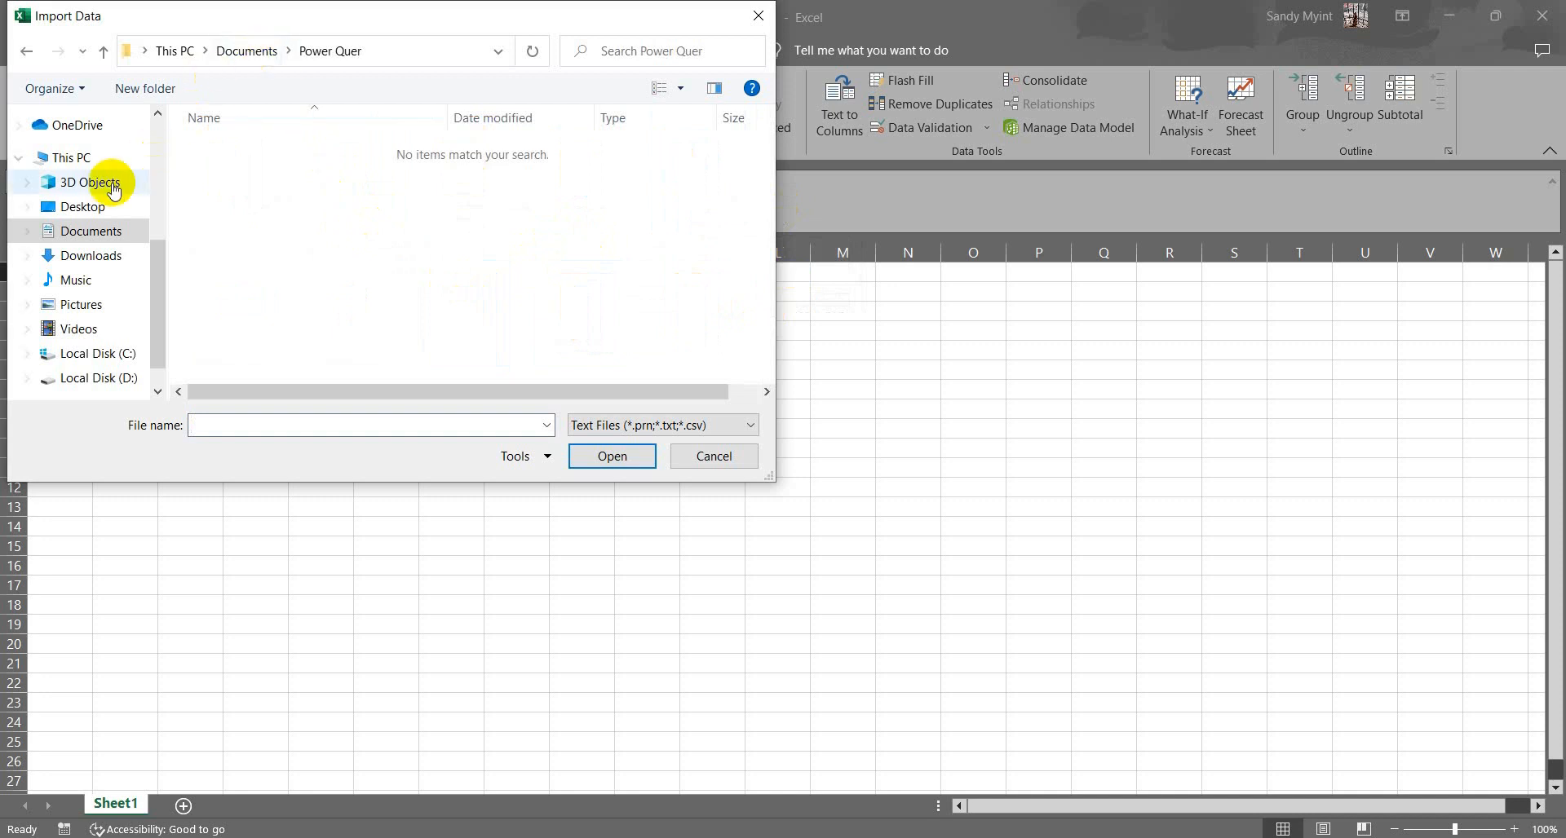
pyautogui.click(86, 207)
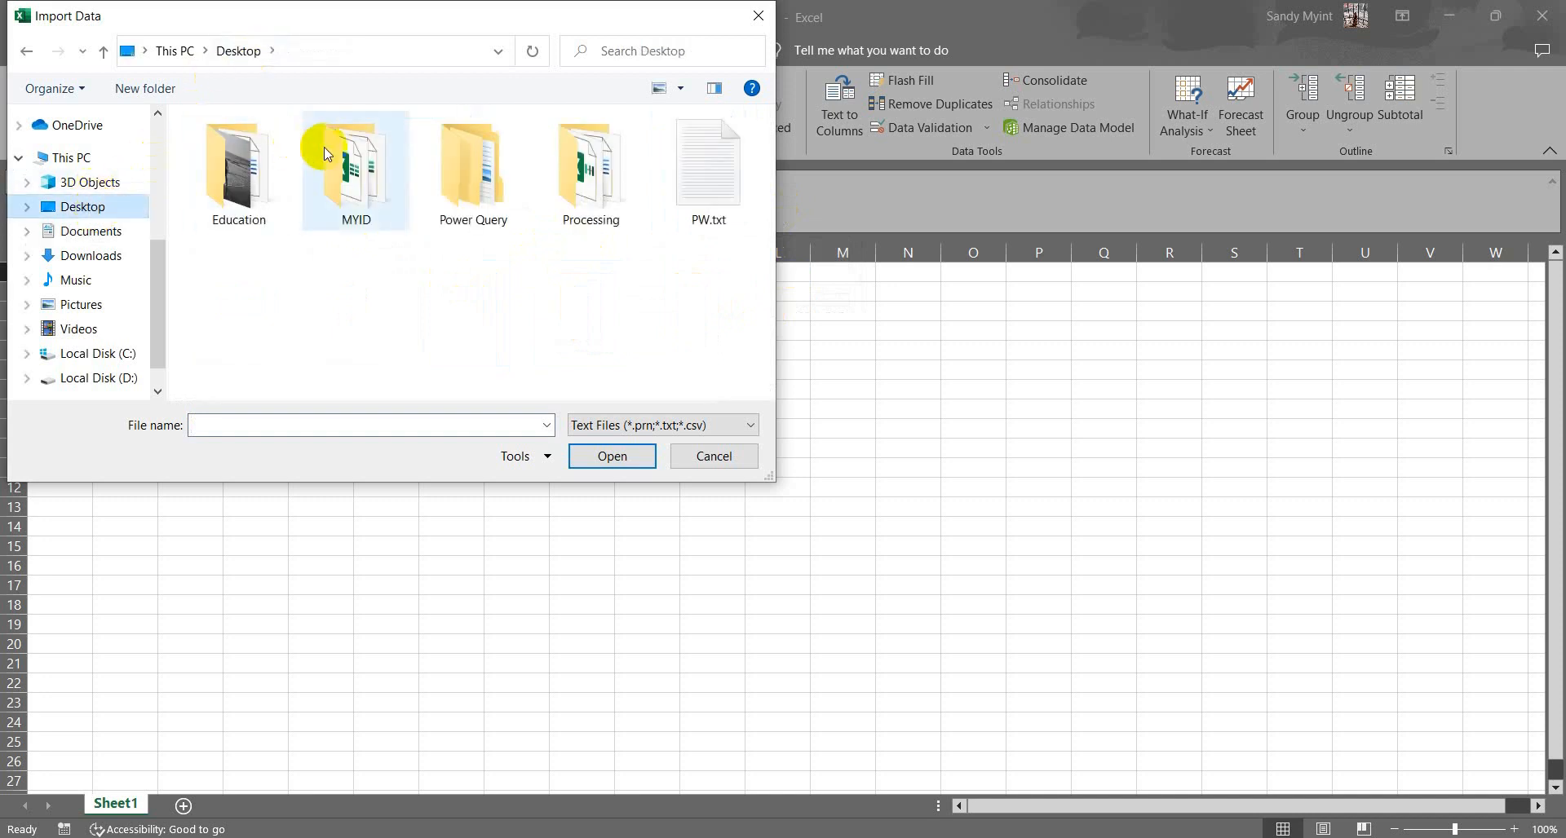
pyautogui.click(504, 161)
pyautogui.doubleClick(503, 160)
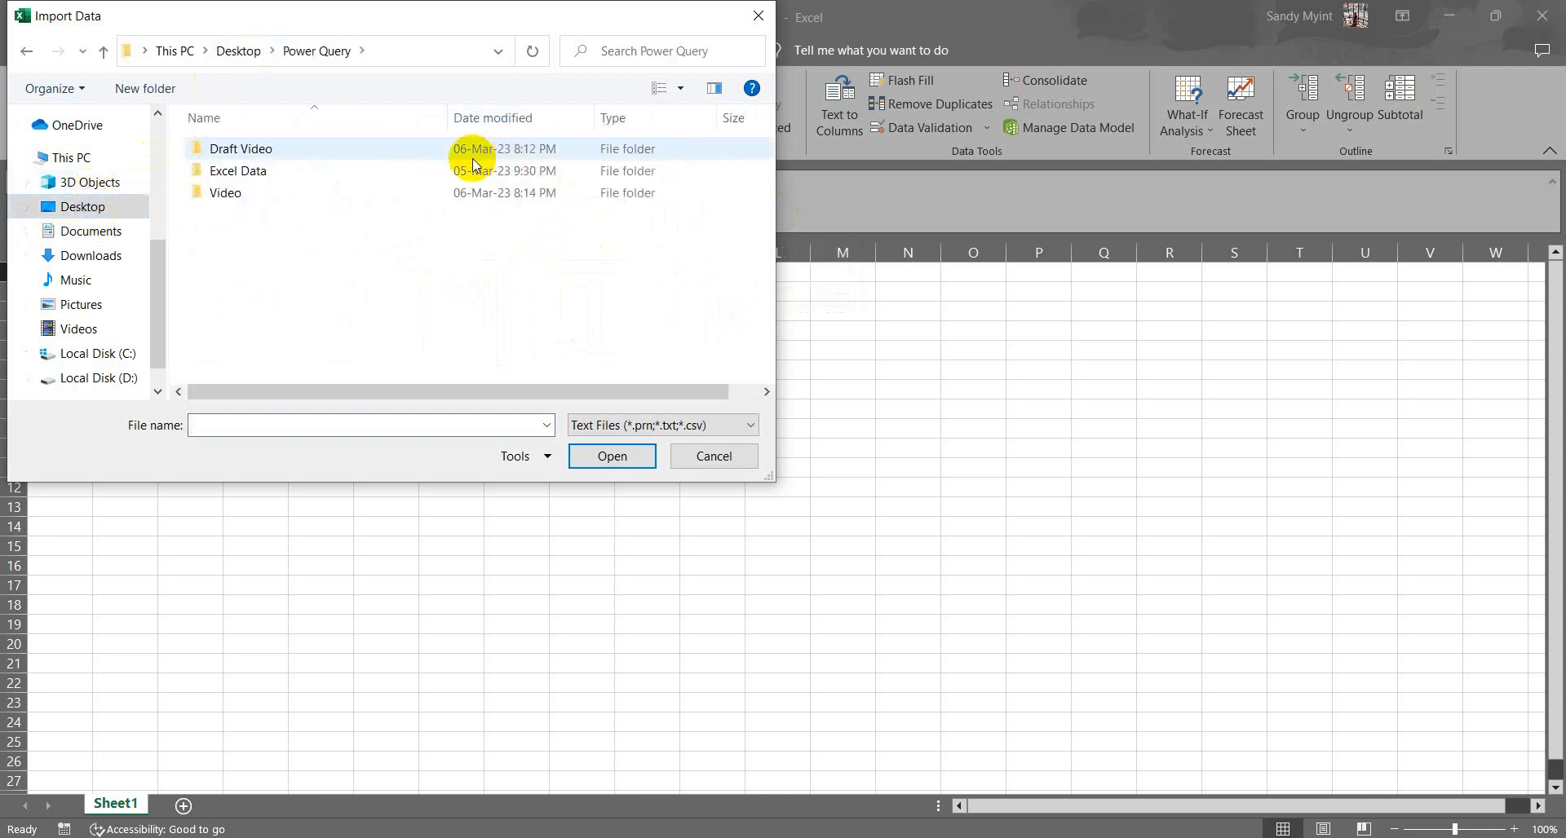
pyautogui.click(258, 173)
pyautogui.doubleClick(258, 173)
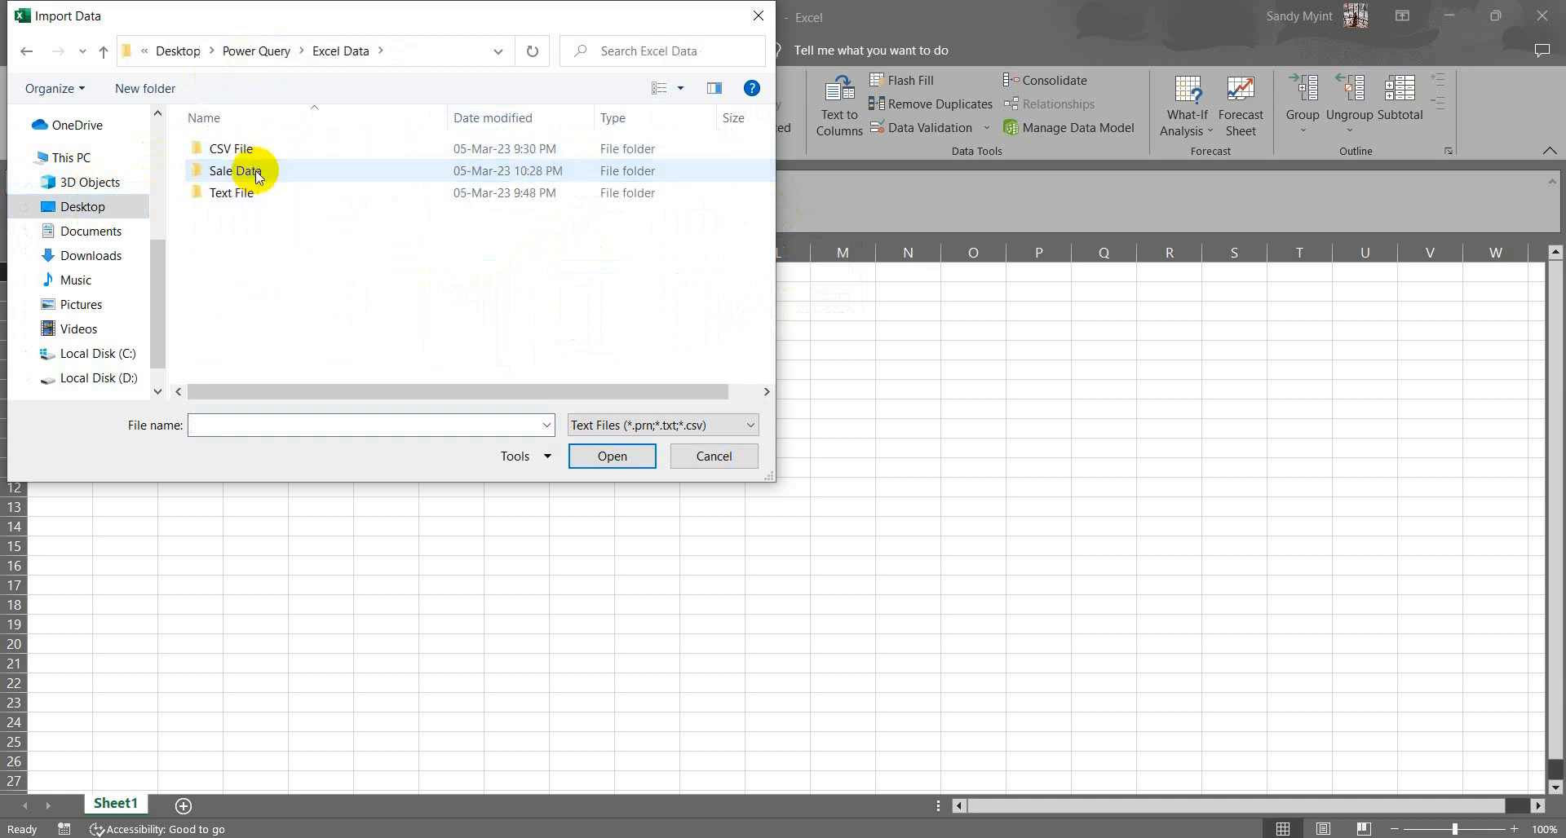
pyautogui.doubleClick(245, 150)
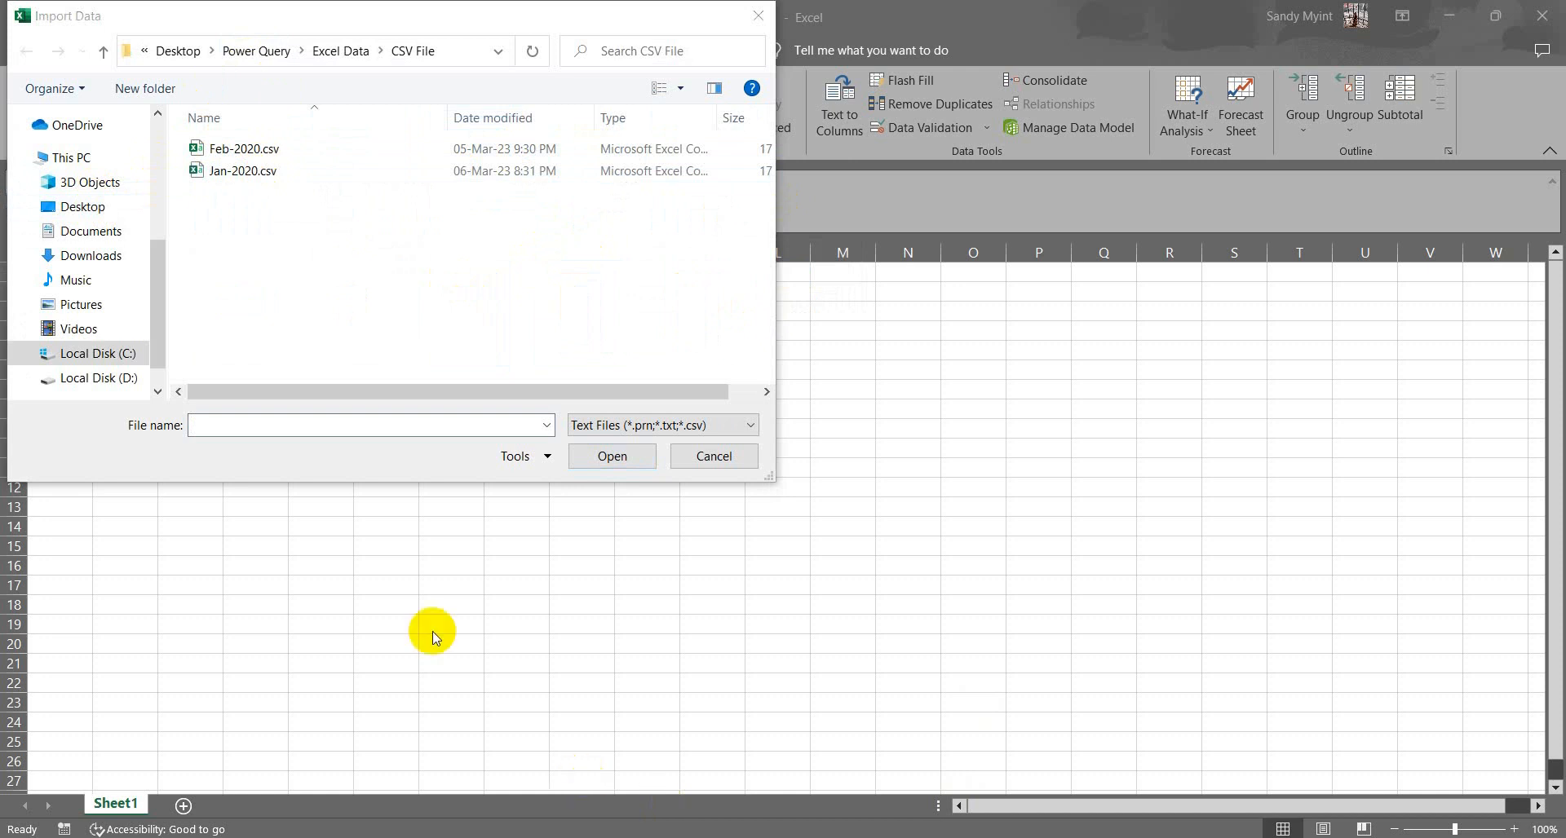
pyautogui.click(257, 179)
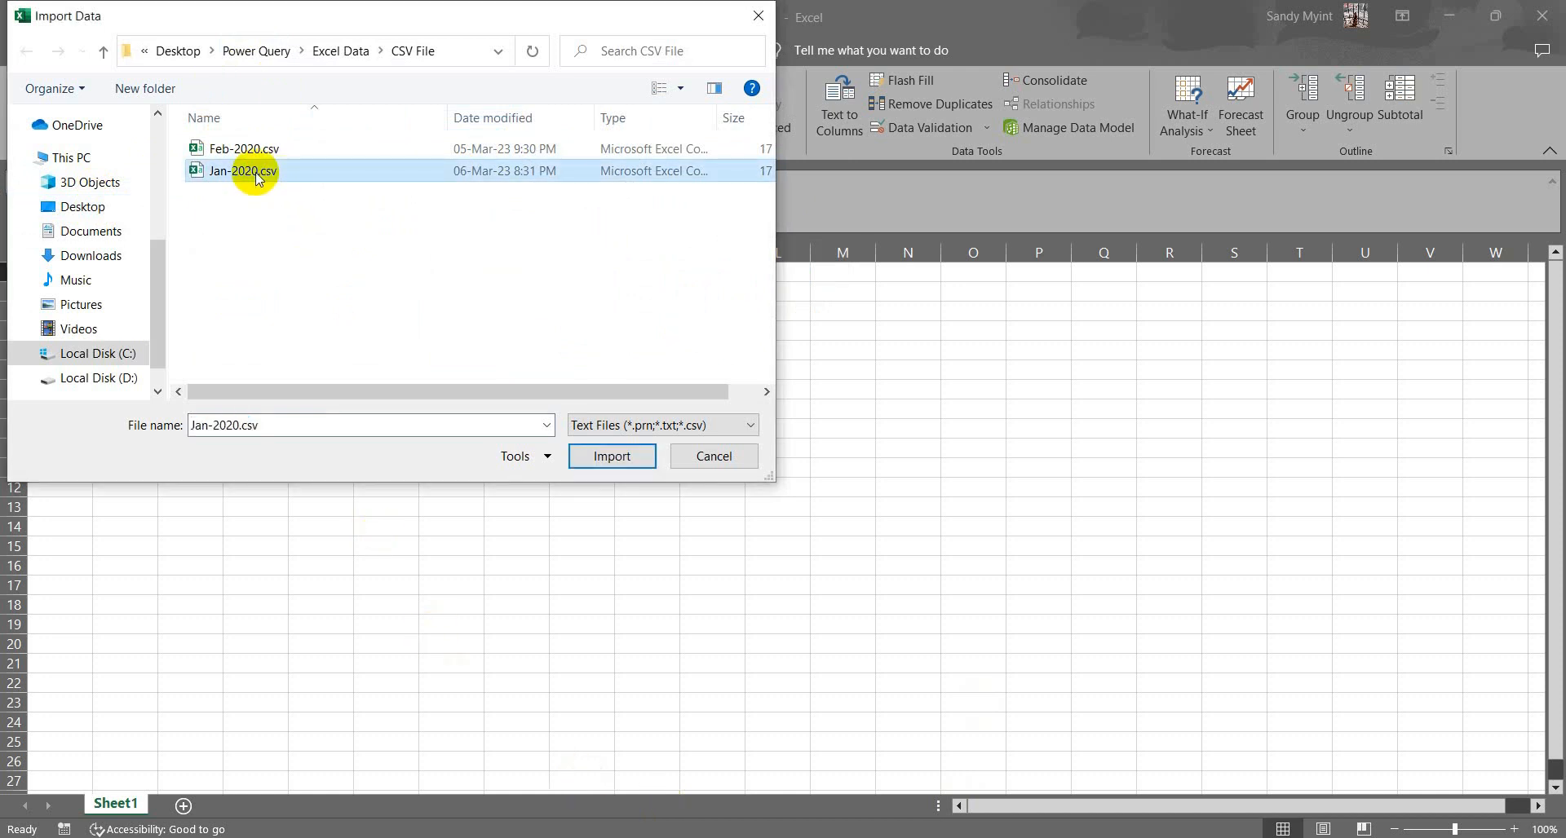
pyautogui.click(618, 458)
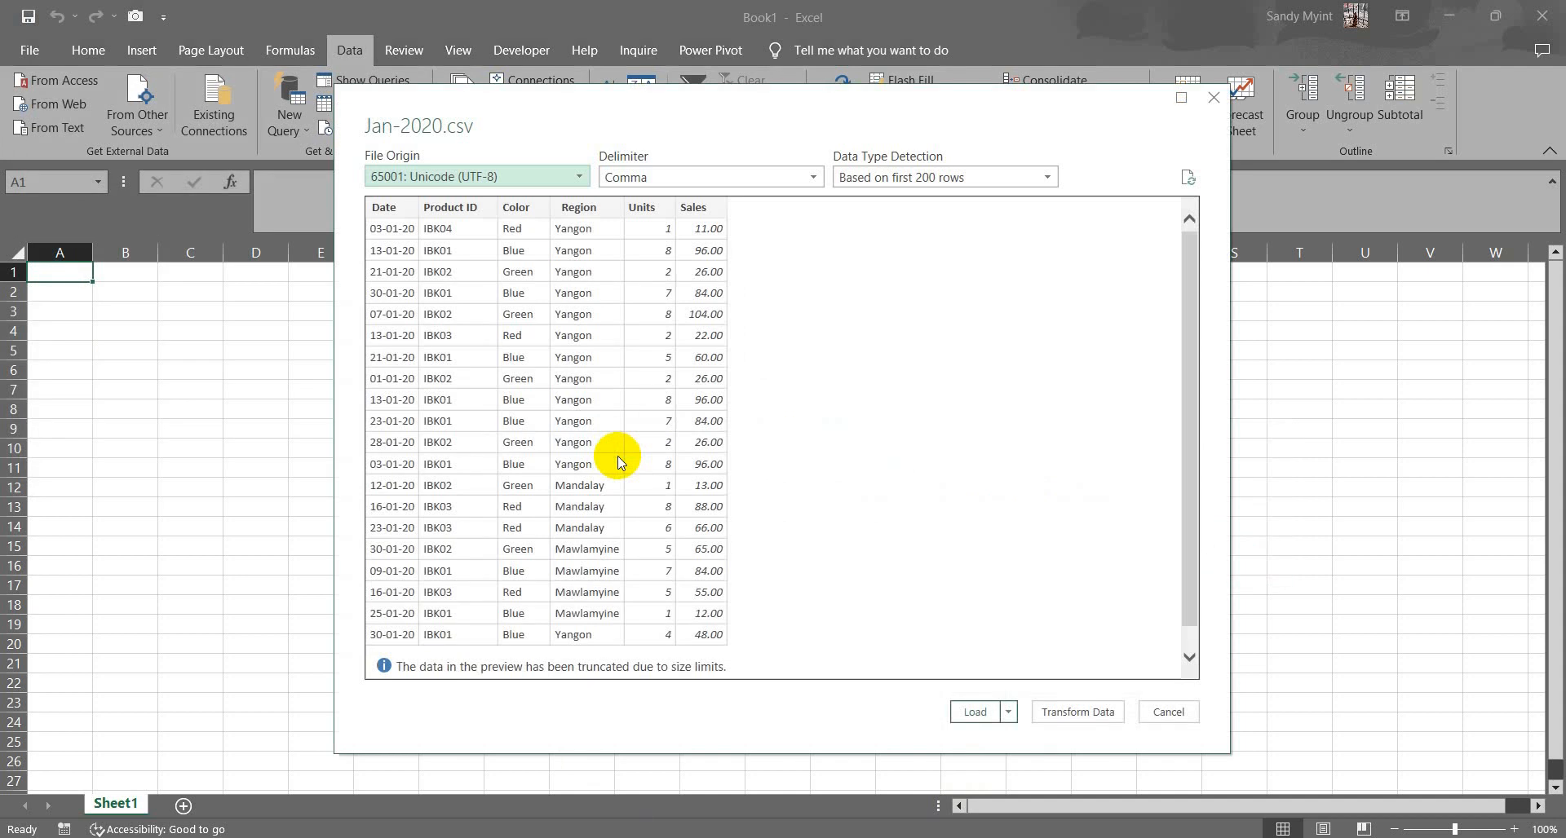
# Check the delimiter and data type detection choices, keeping Comma and the first 200 rows, and open the data for transformation.
pyautogui.click(667, 184)
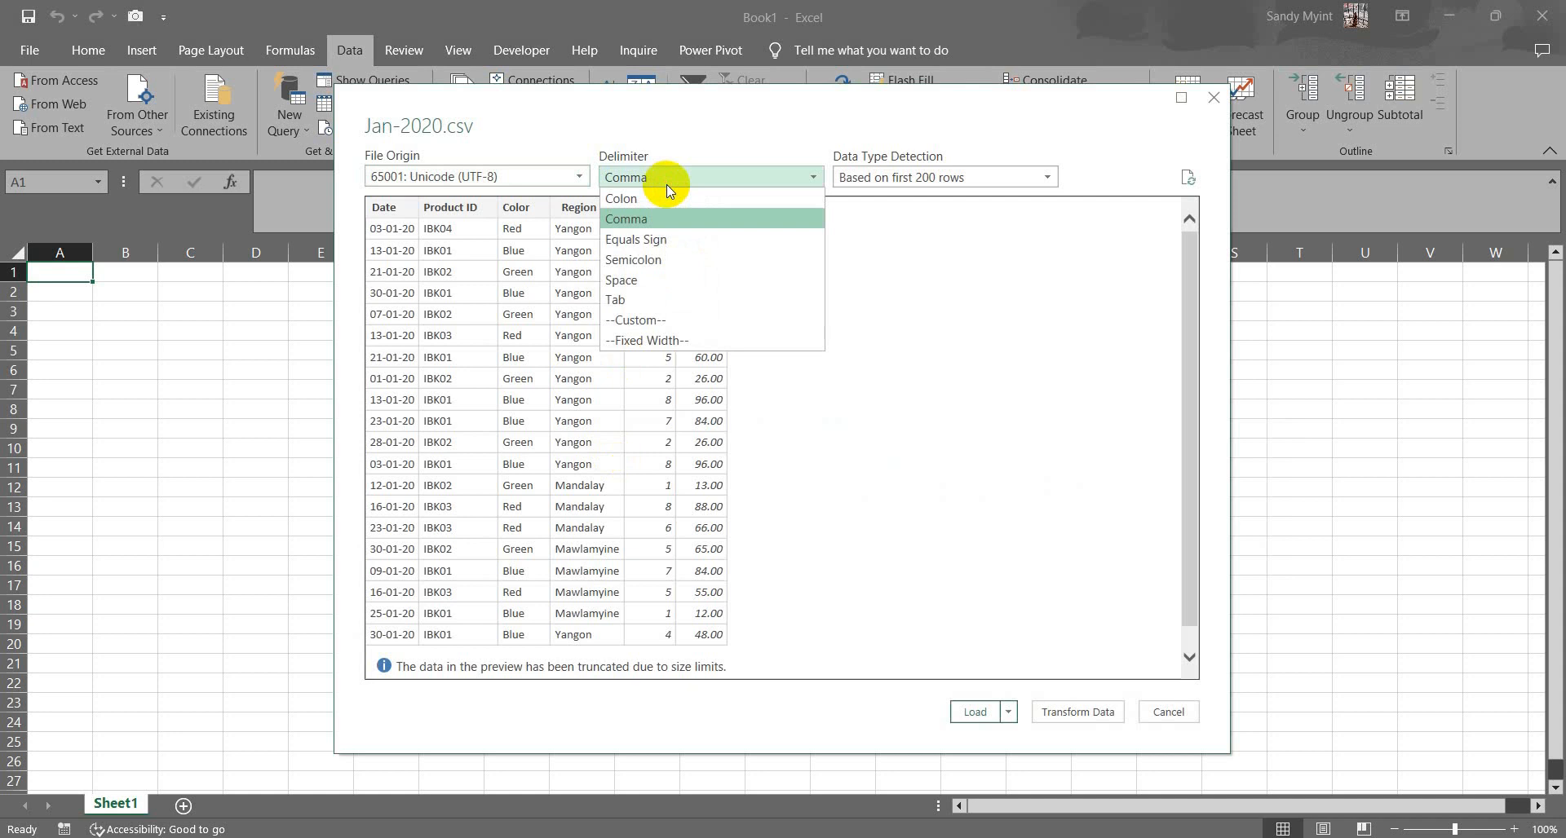
pyautogui.click(668, 184)
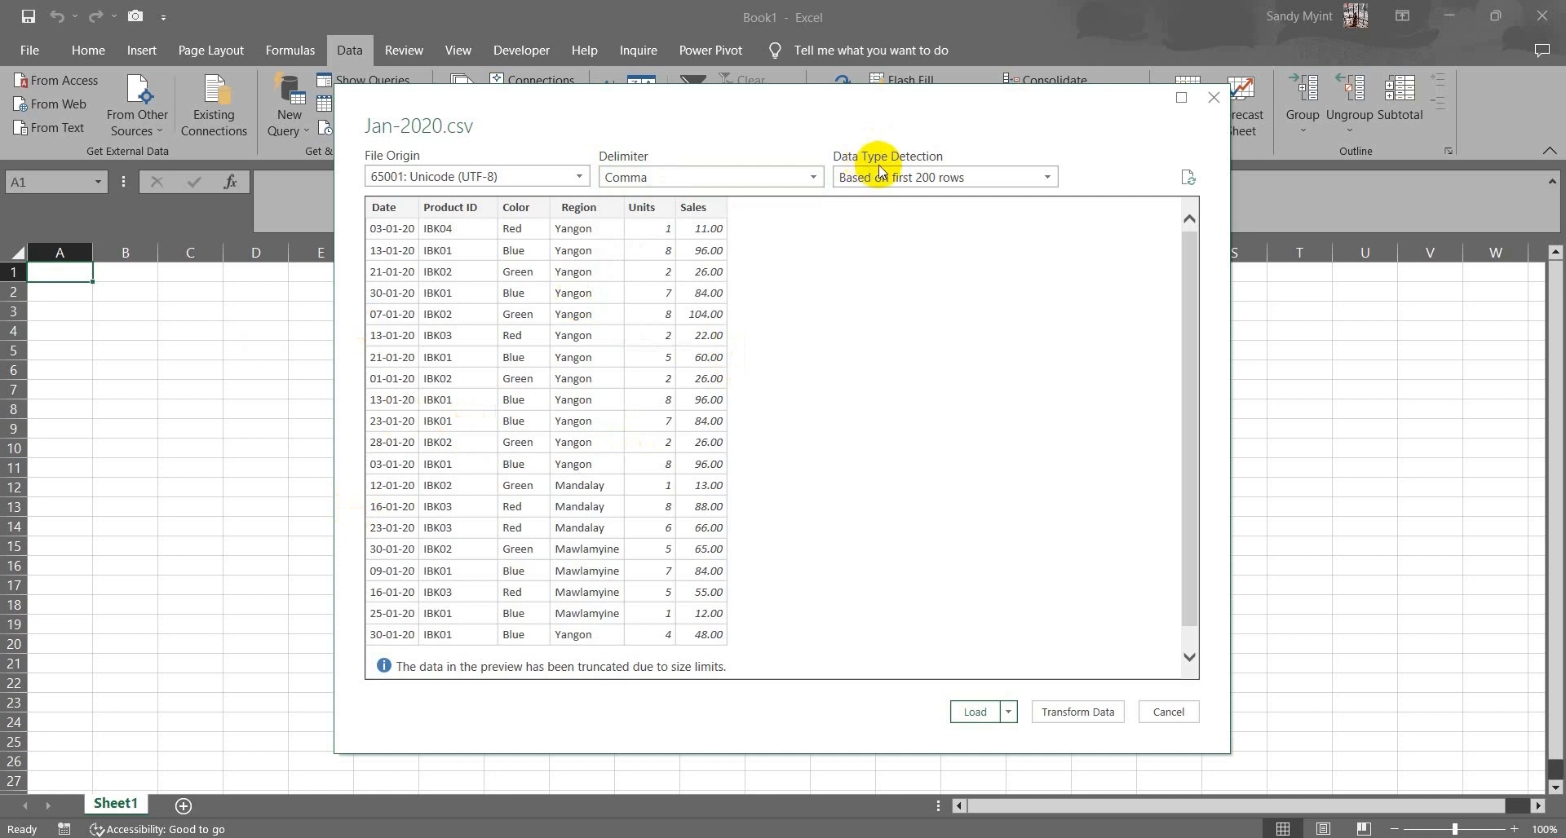
pyautogui.click(897, 188)
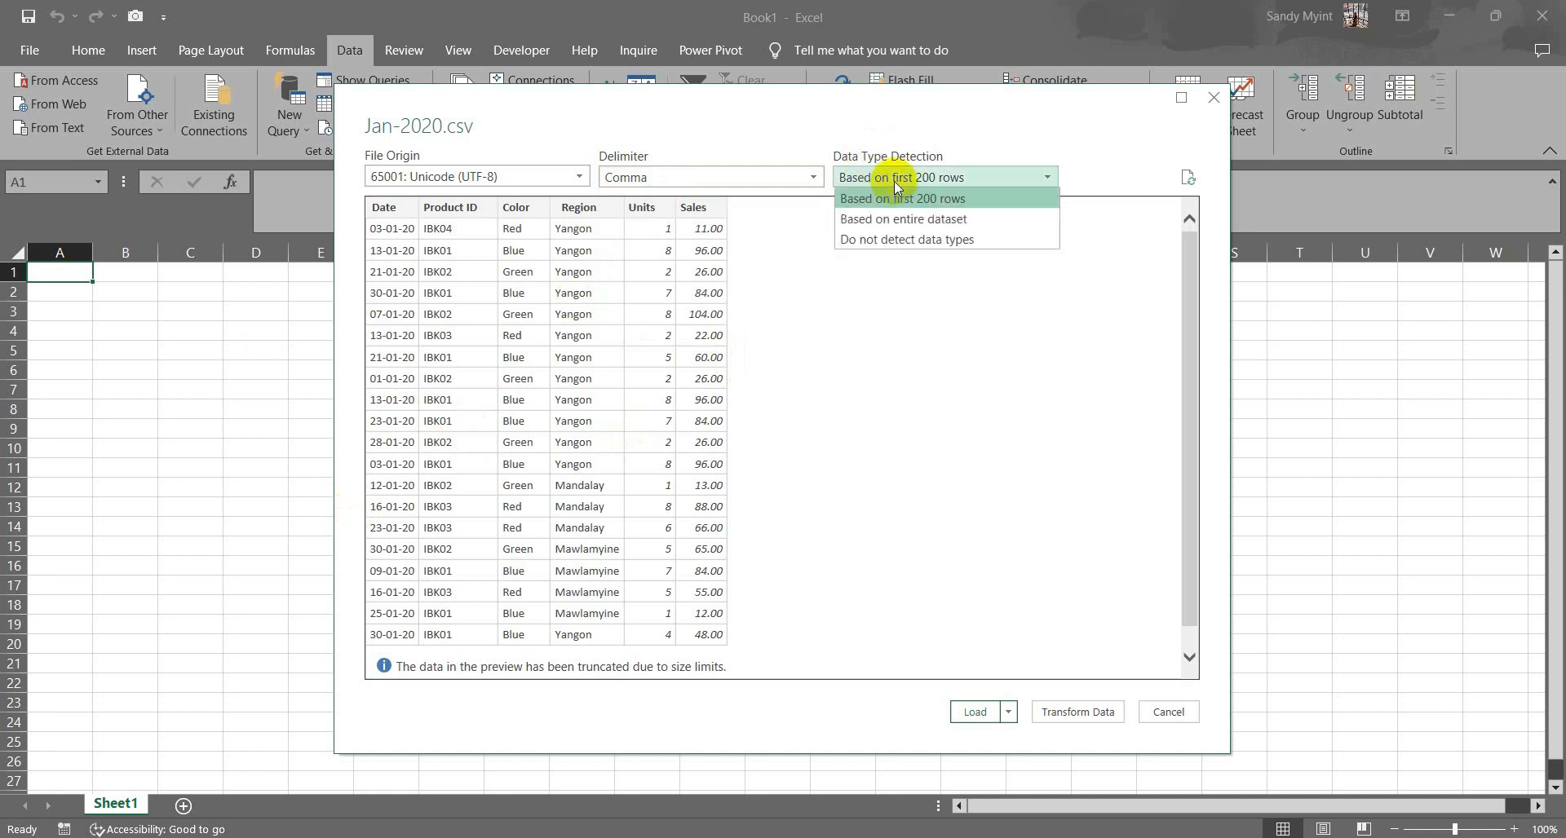
pyautogui.click(708, 355)
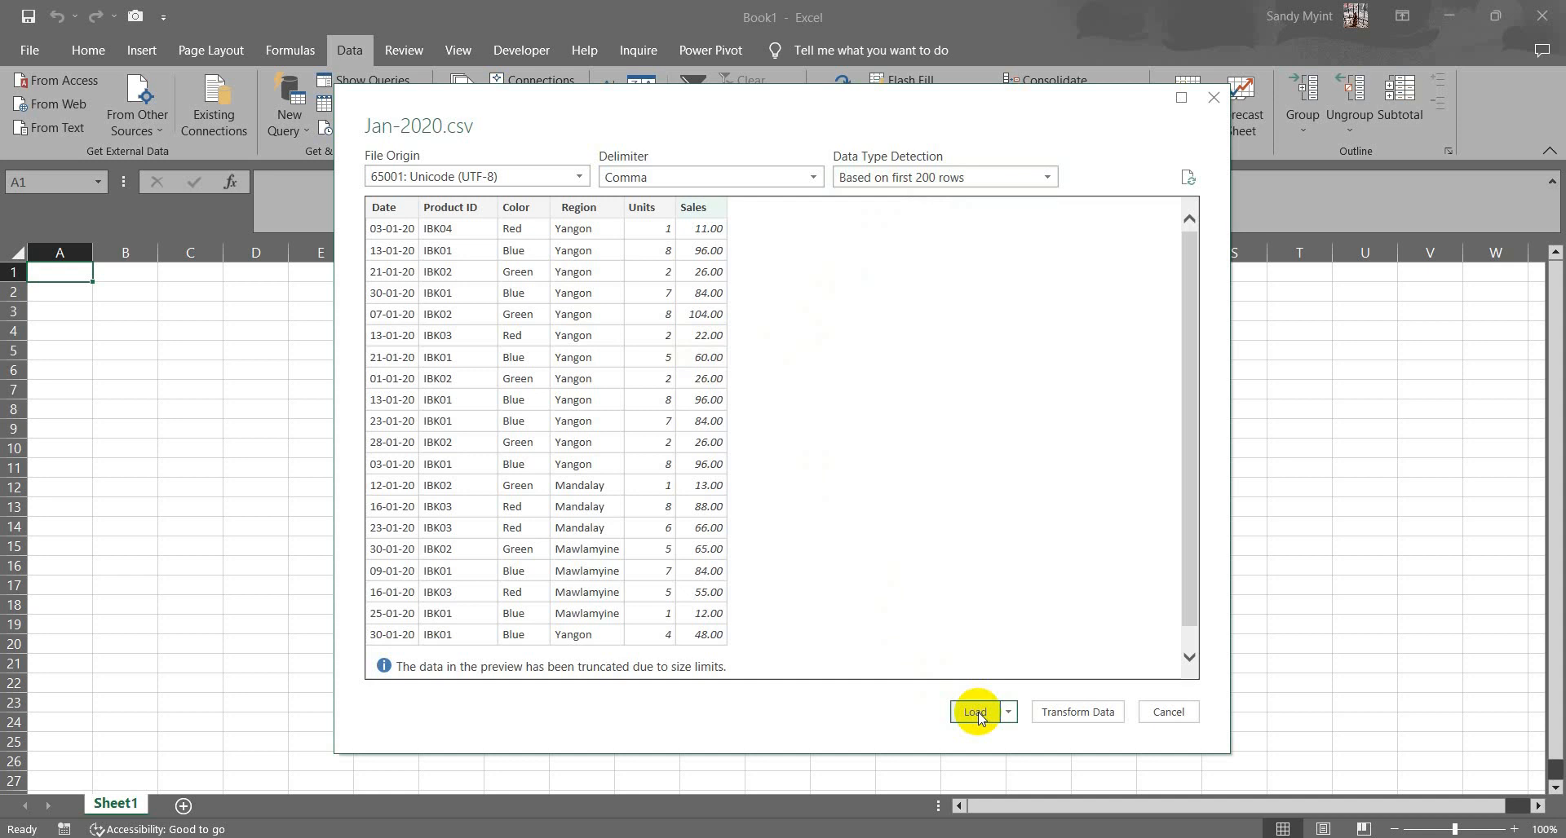
pyautogui.click(1096, 713)
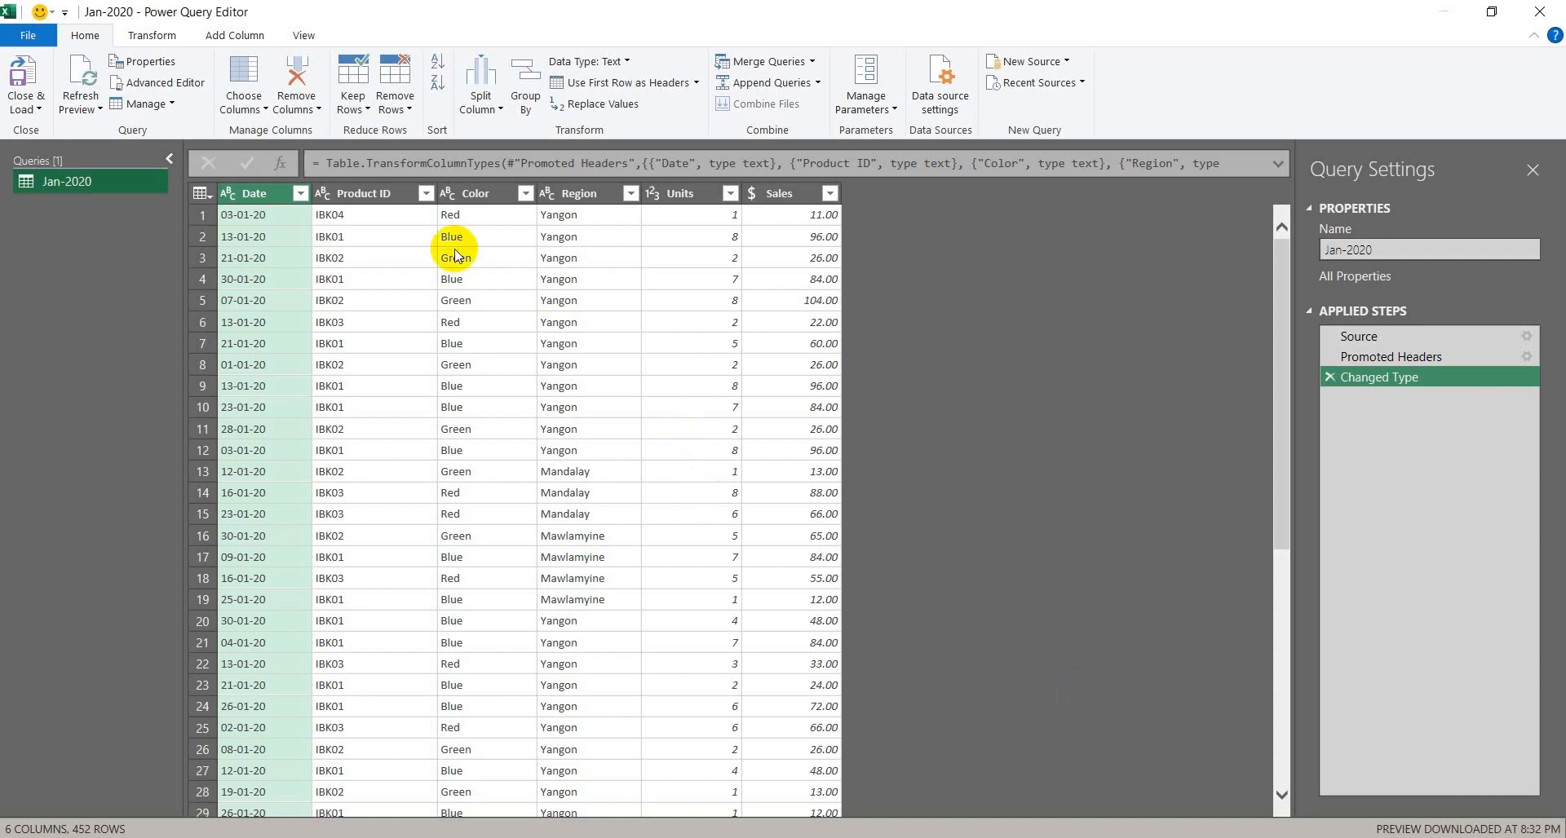
# Split the Product ID column by number of characters, repeatedly every 3 characters.
pyautogui.click(340, 194)
pyautogui.click(336, 217)
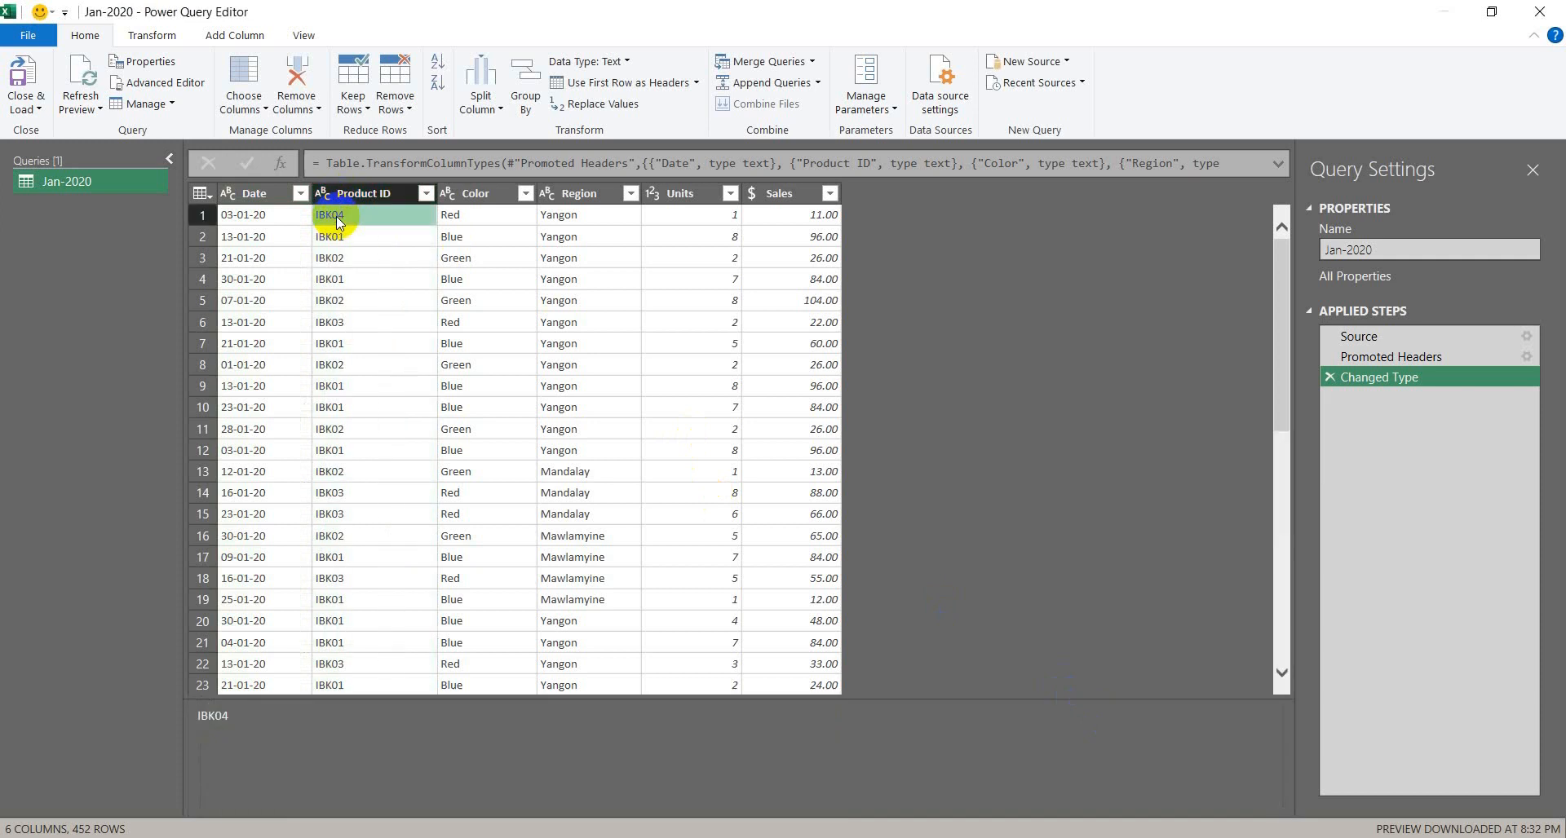
pyautogui.click(341, 198)
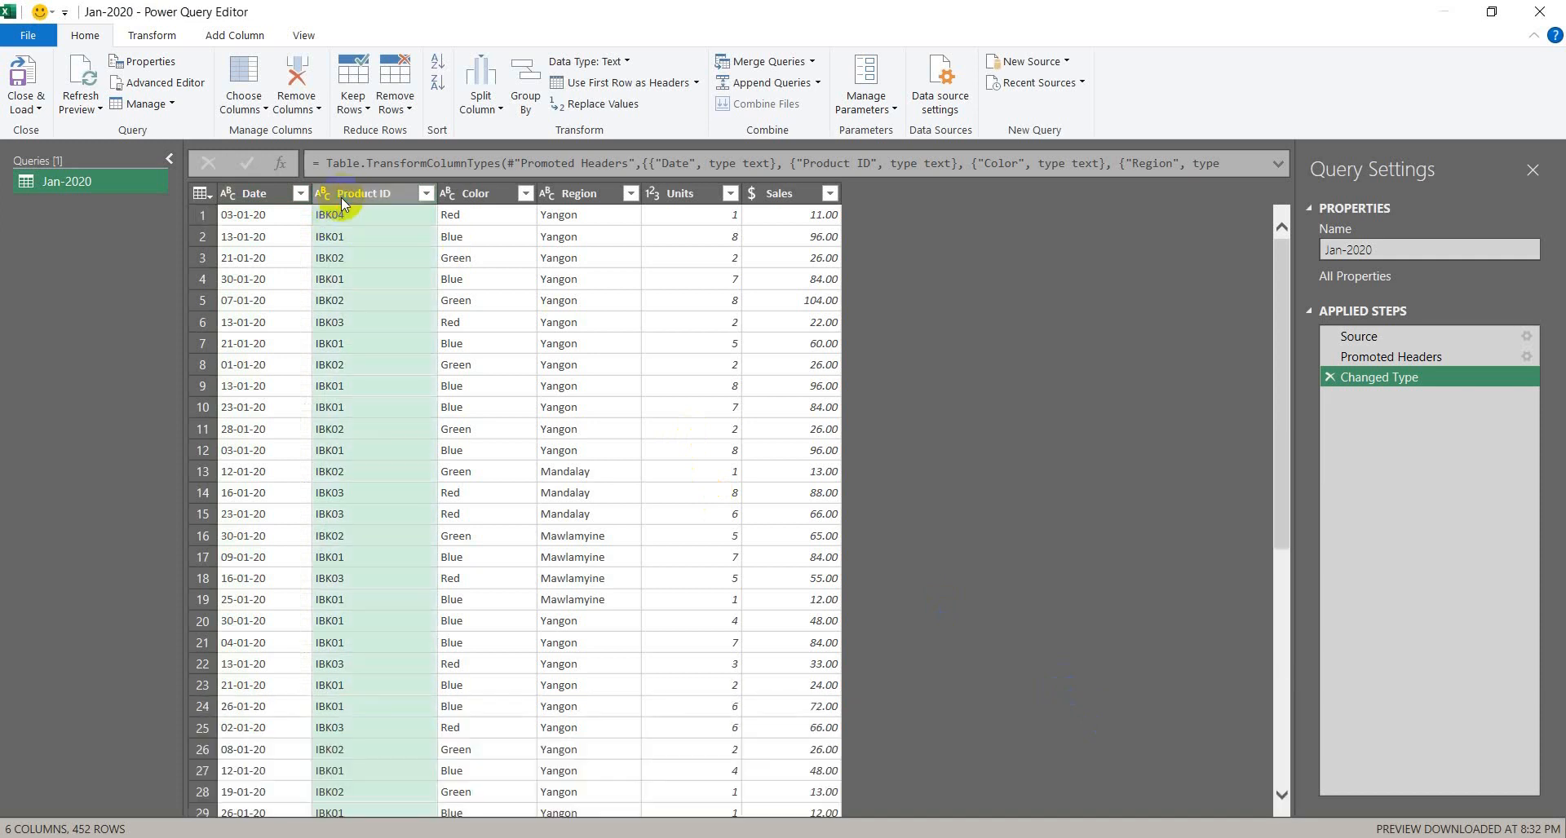
pyautogui.rightClick(340, 197)
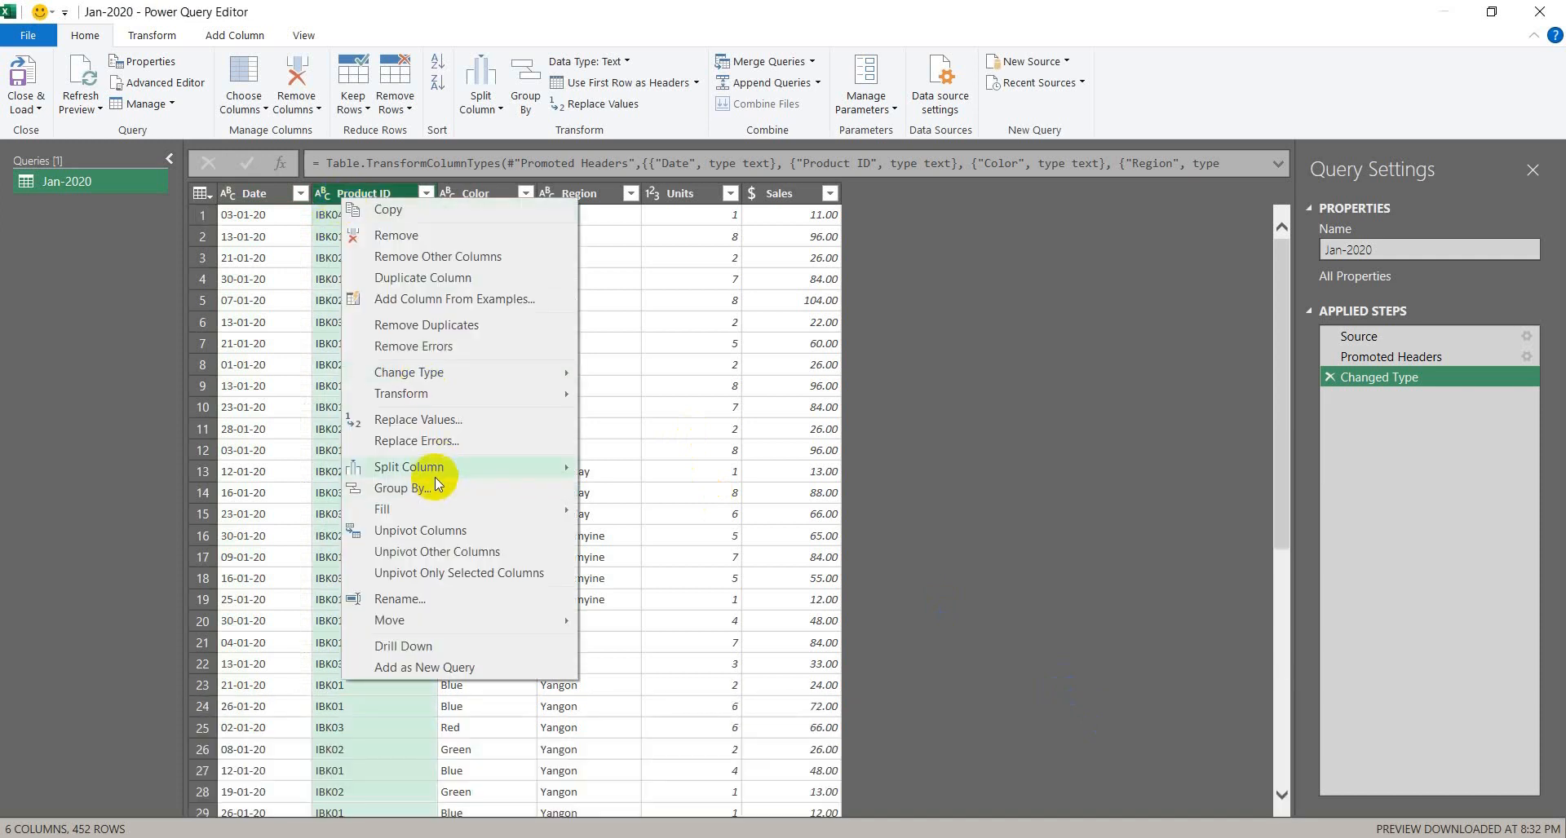
pyautogui.moveTo(434, 471)
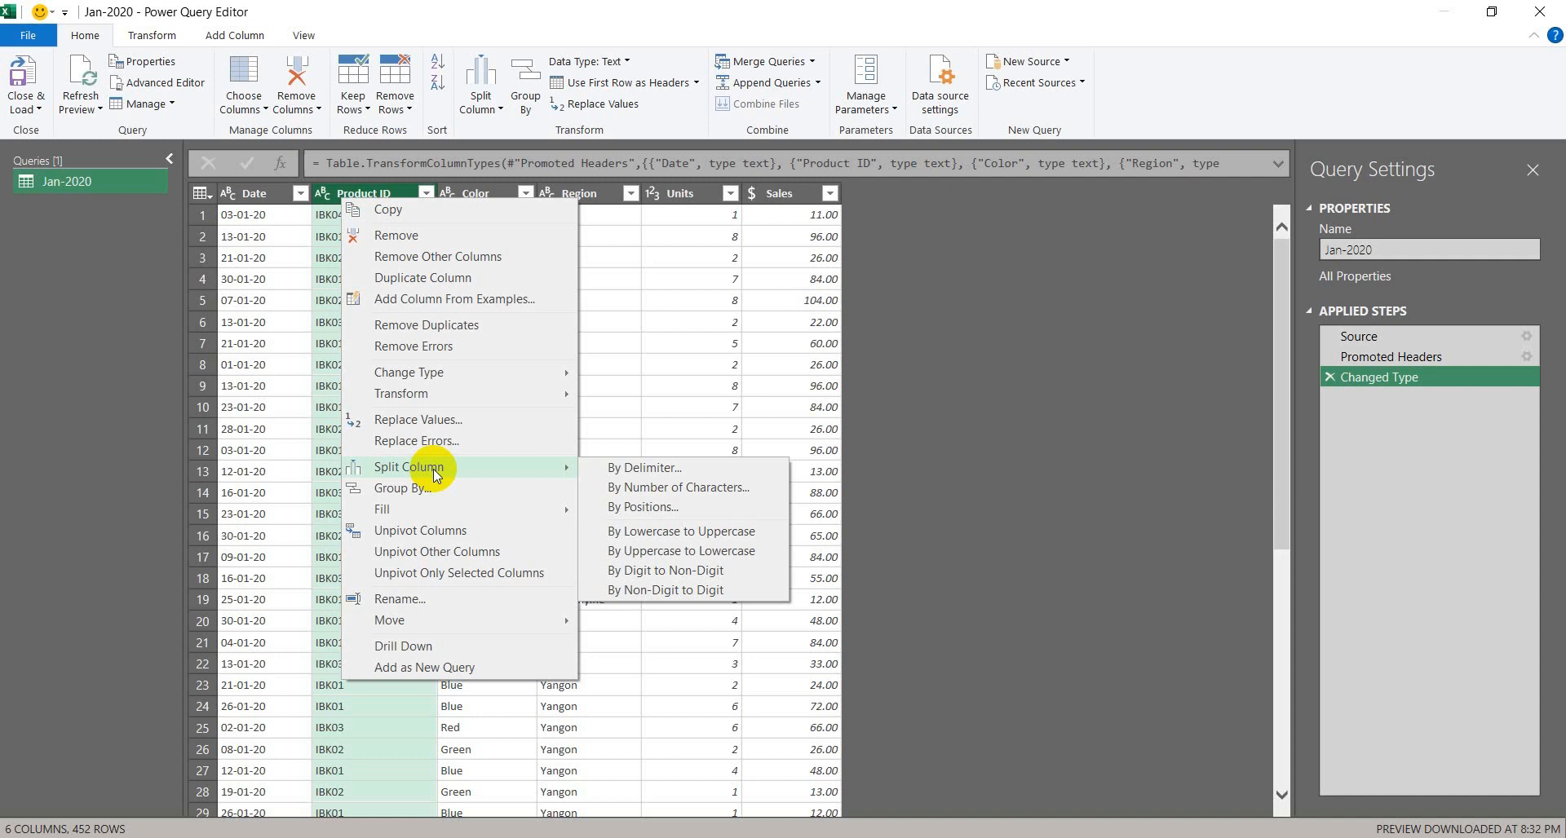
pyautogui.click(698, 490)
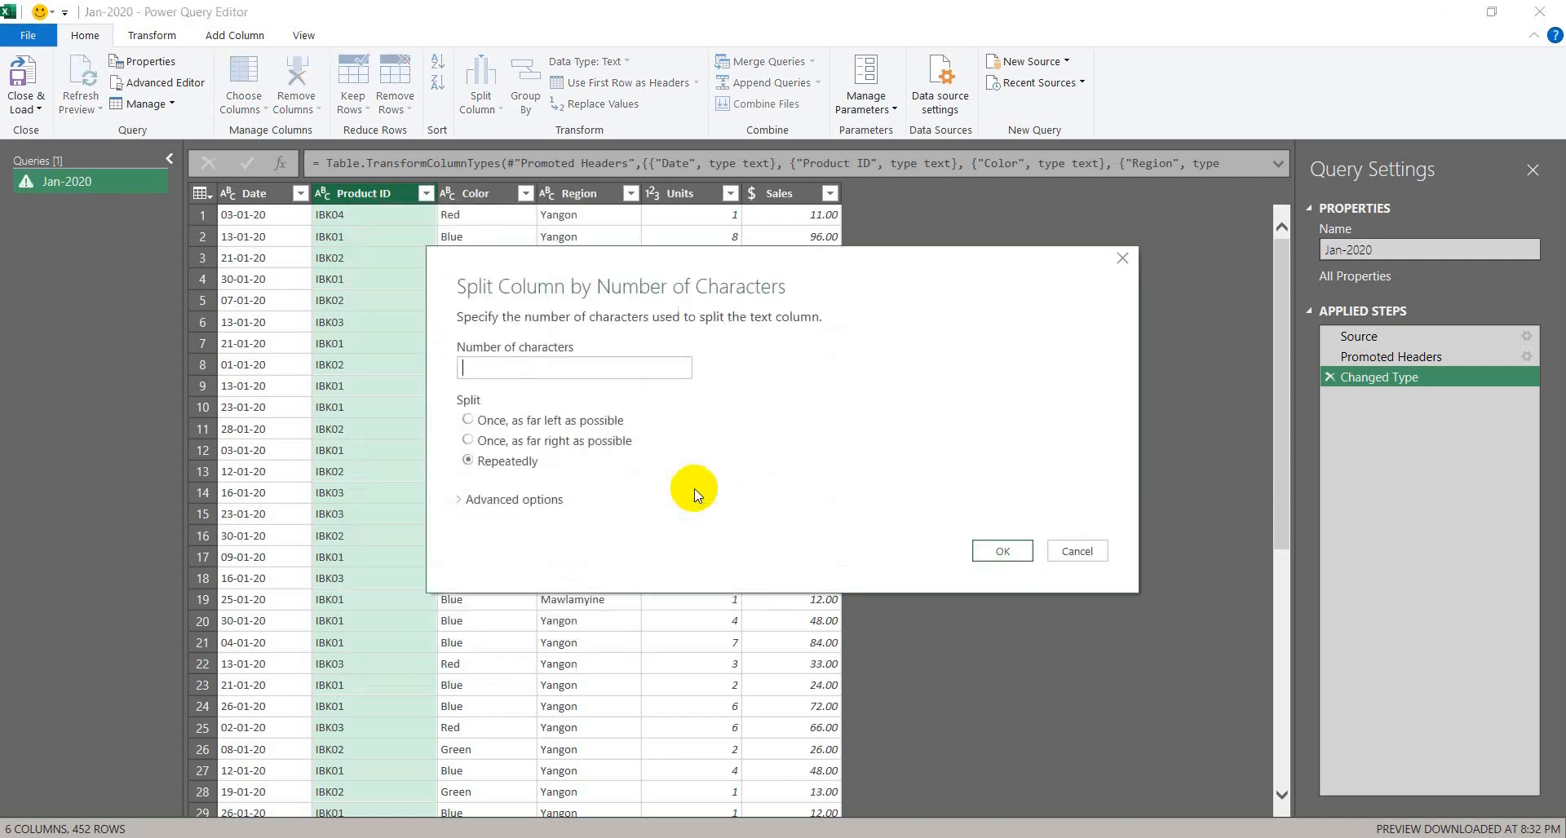
pyautogui.moveTo(839, 270); pyautogui.dragTo(988, 267)
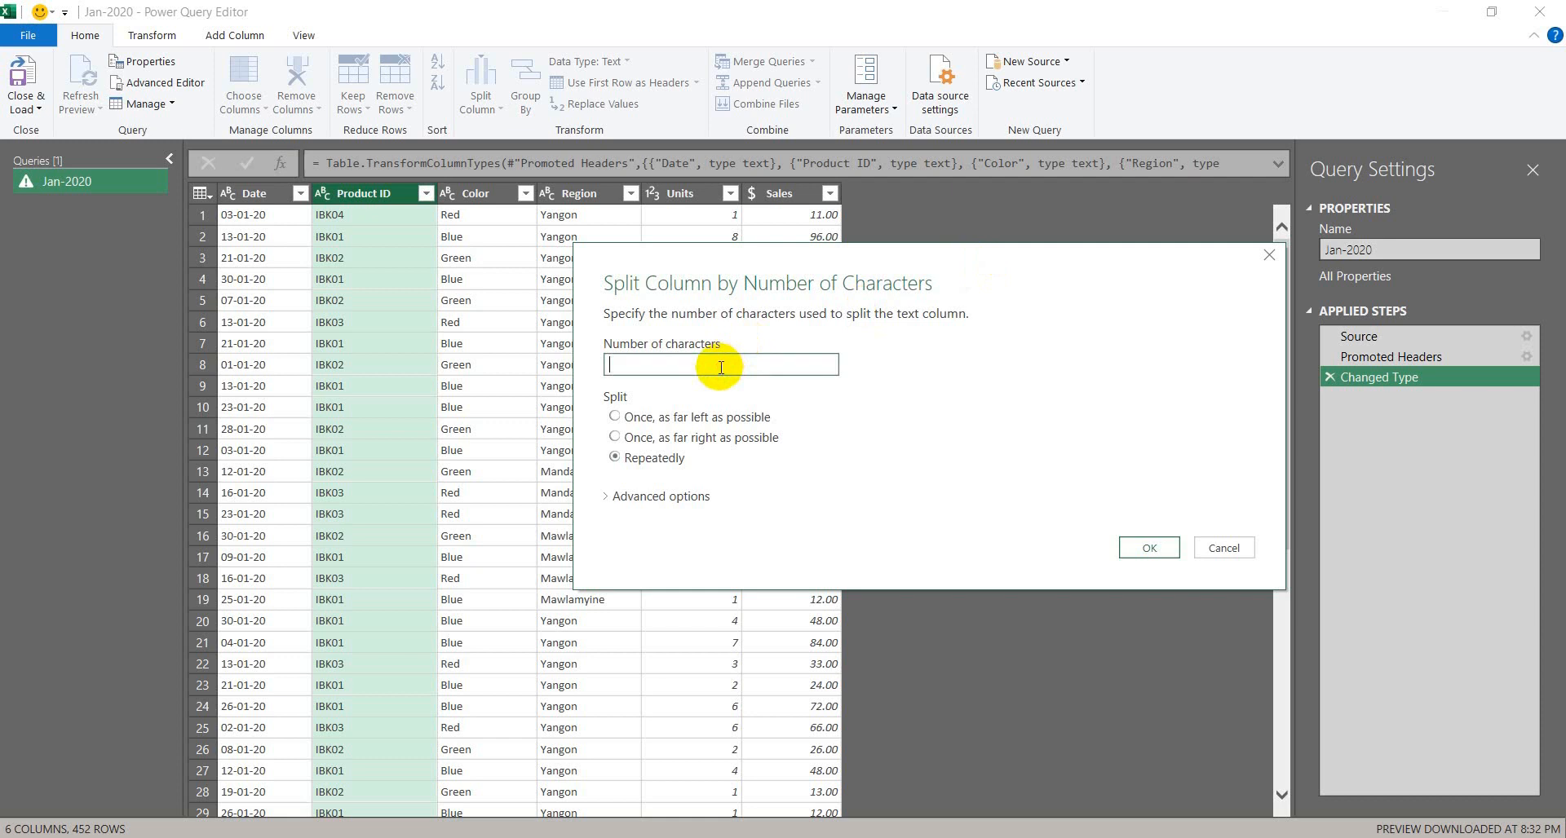
pyautogui.write('3')
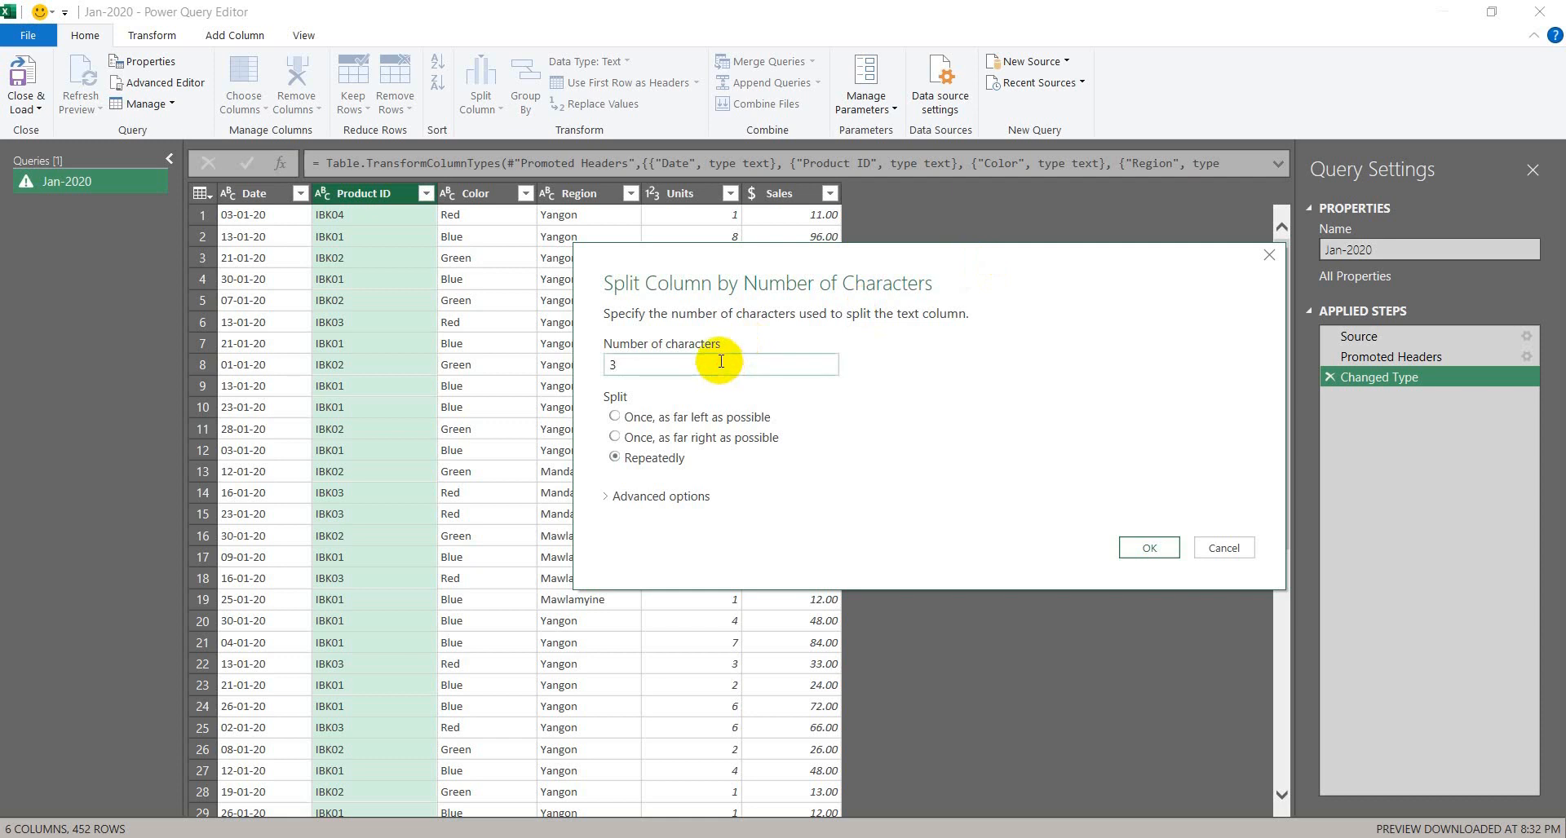
pyautogui.click(1137, 545)
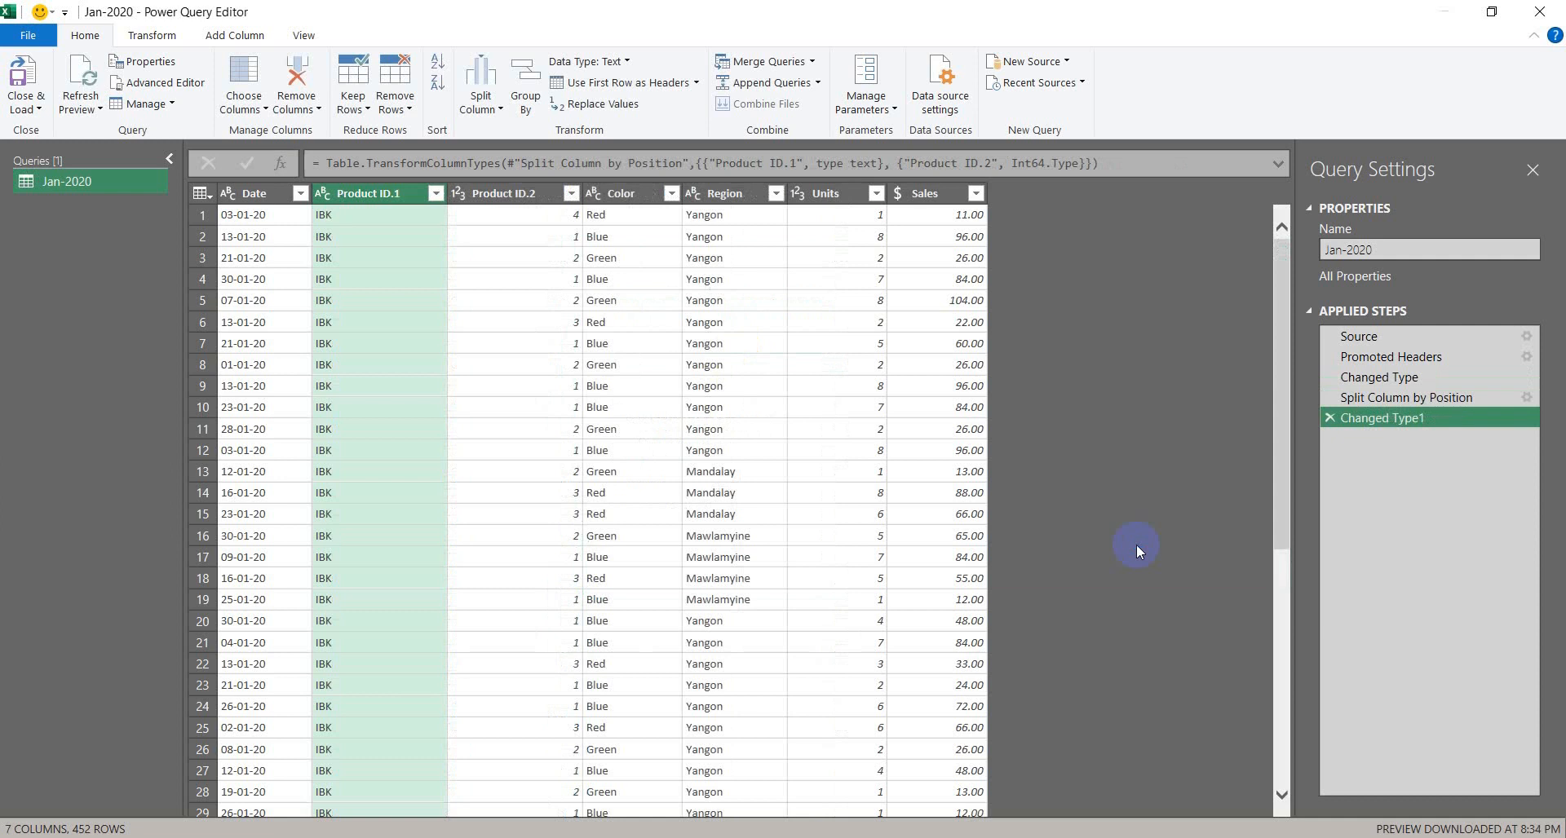
# Delete the last type change and the Product ID column split from the query's applied steps.
pyautogui.click(1334, 418)
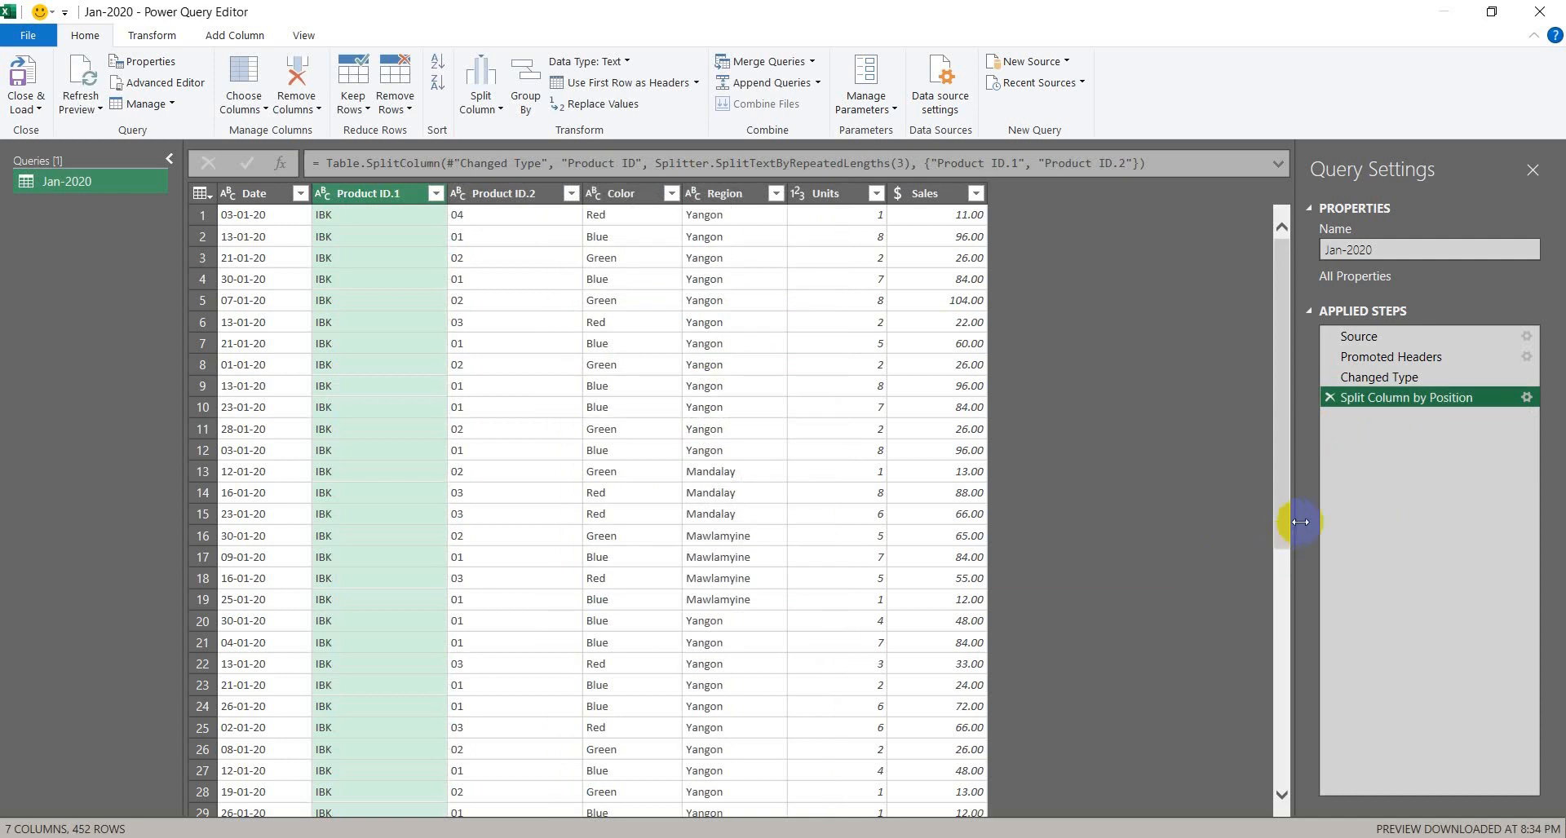
pyautogui.click(1330, 397)
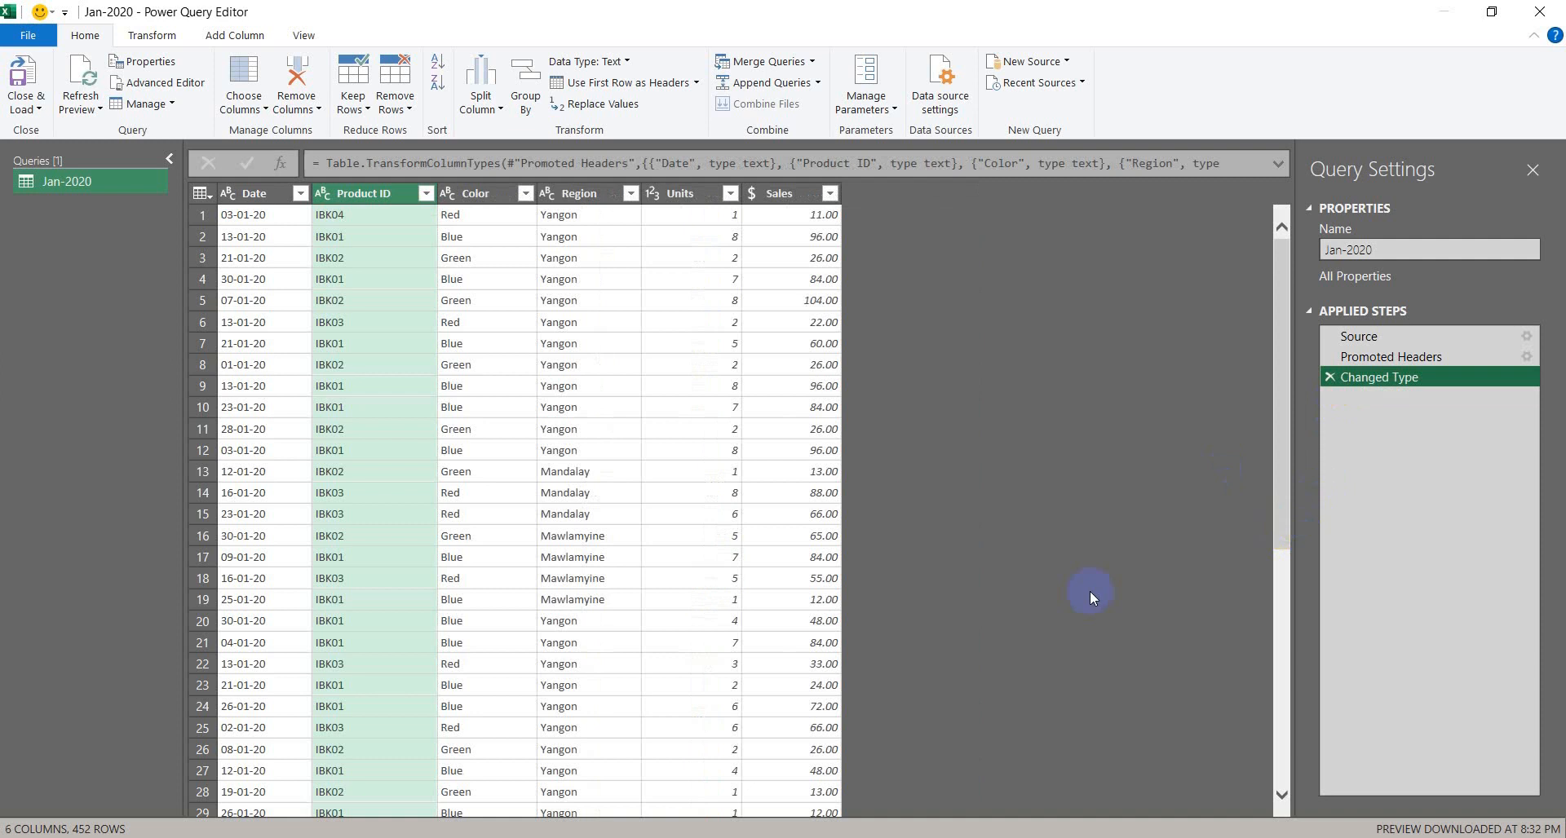
# Split the Product ID column by number of characters with 3 characters, once, as far left as possible.
pyautogui.rightClick(372, 196)
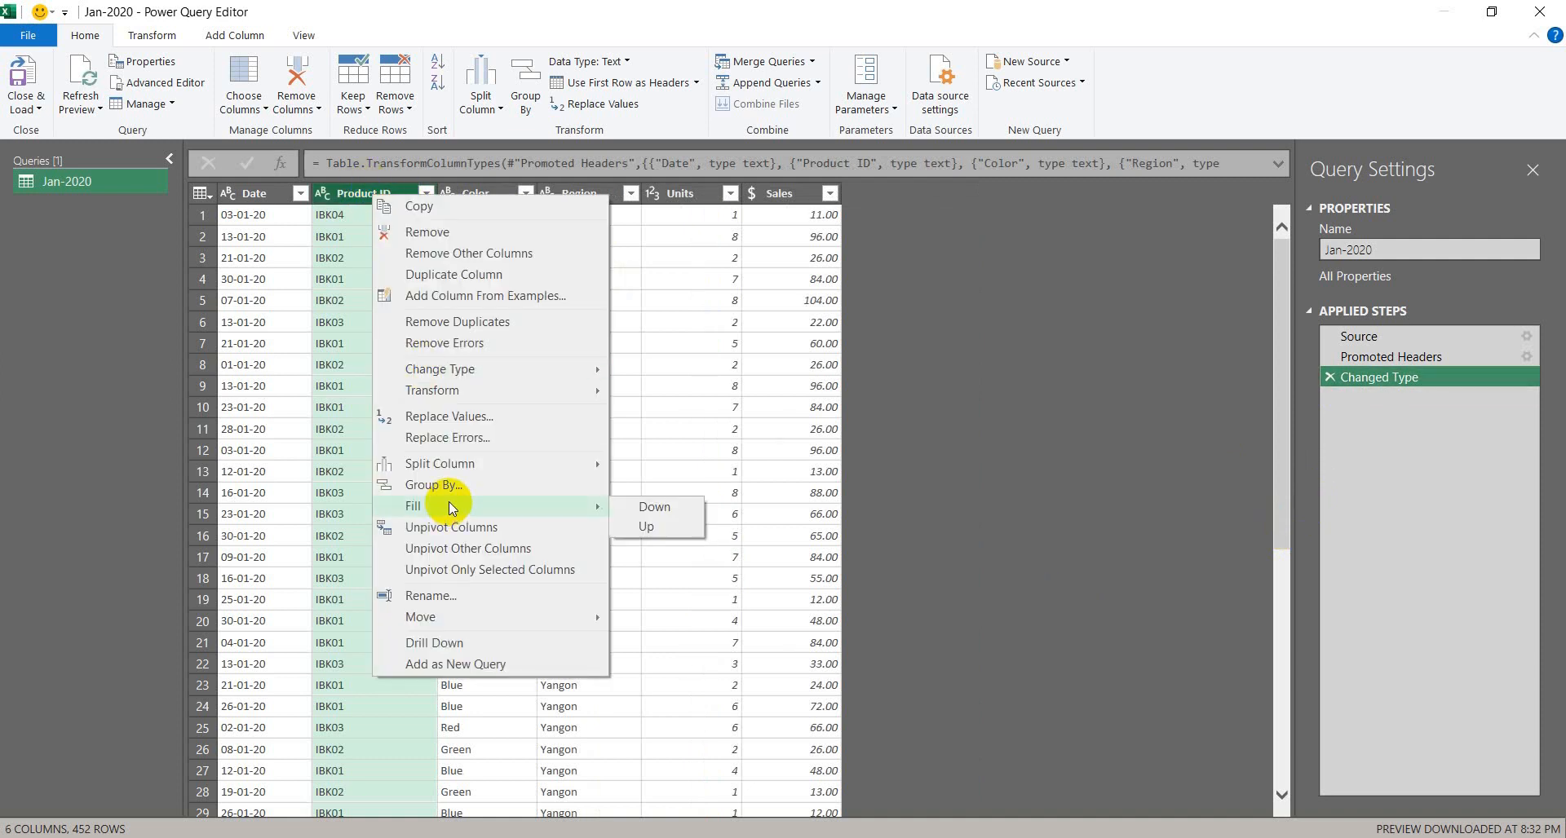
pyautogui.moveTo(440, 463)
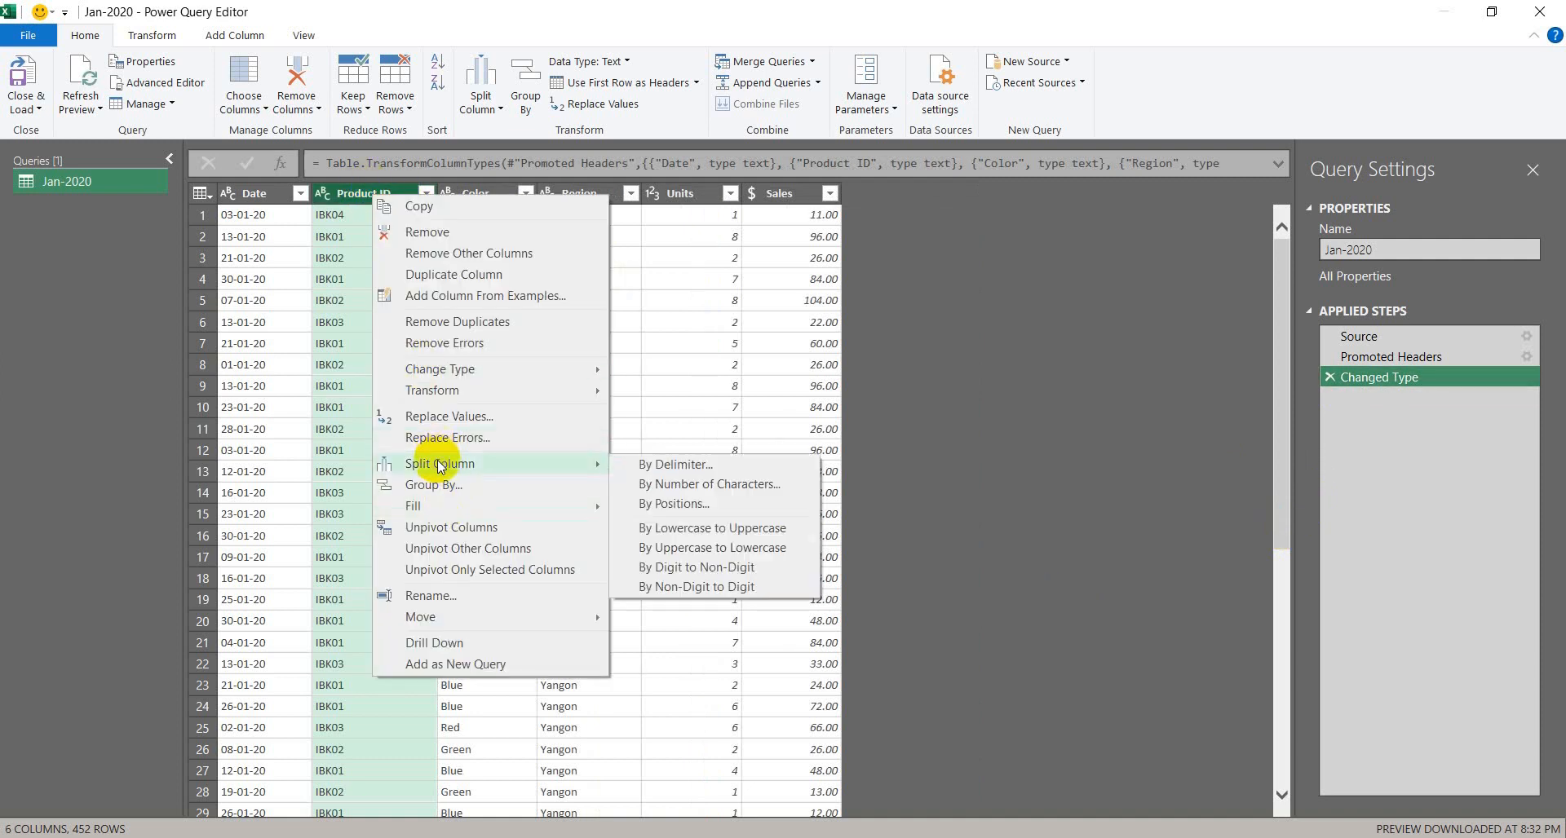
pyautogui.click(747, 485)
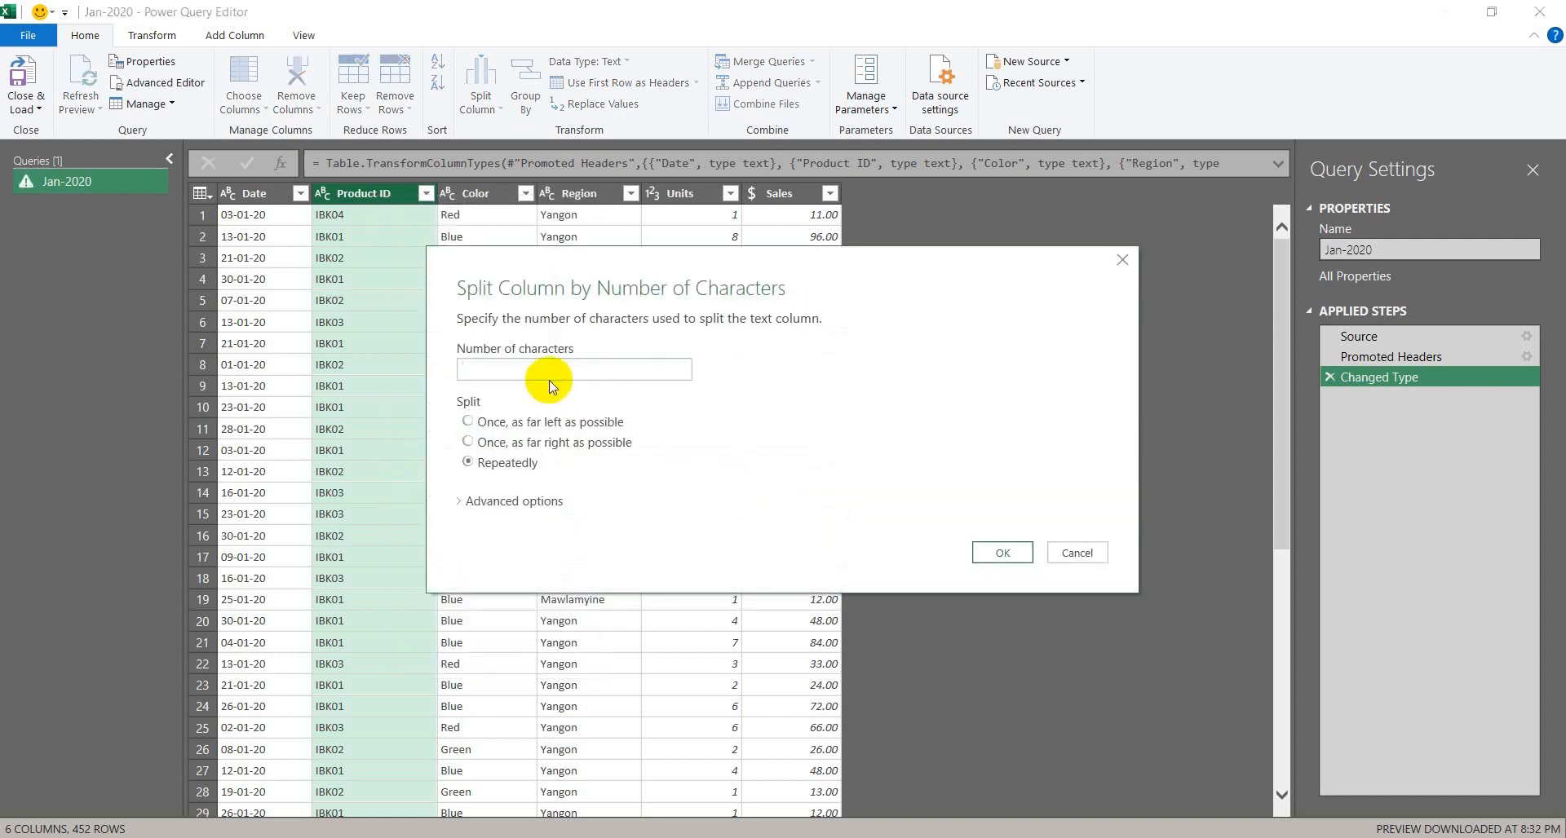
pyautogui.write('3')
pyautogui.click(534, 422)
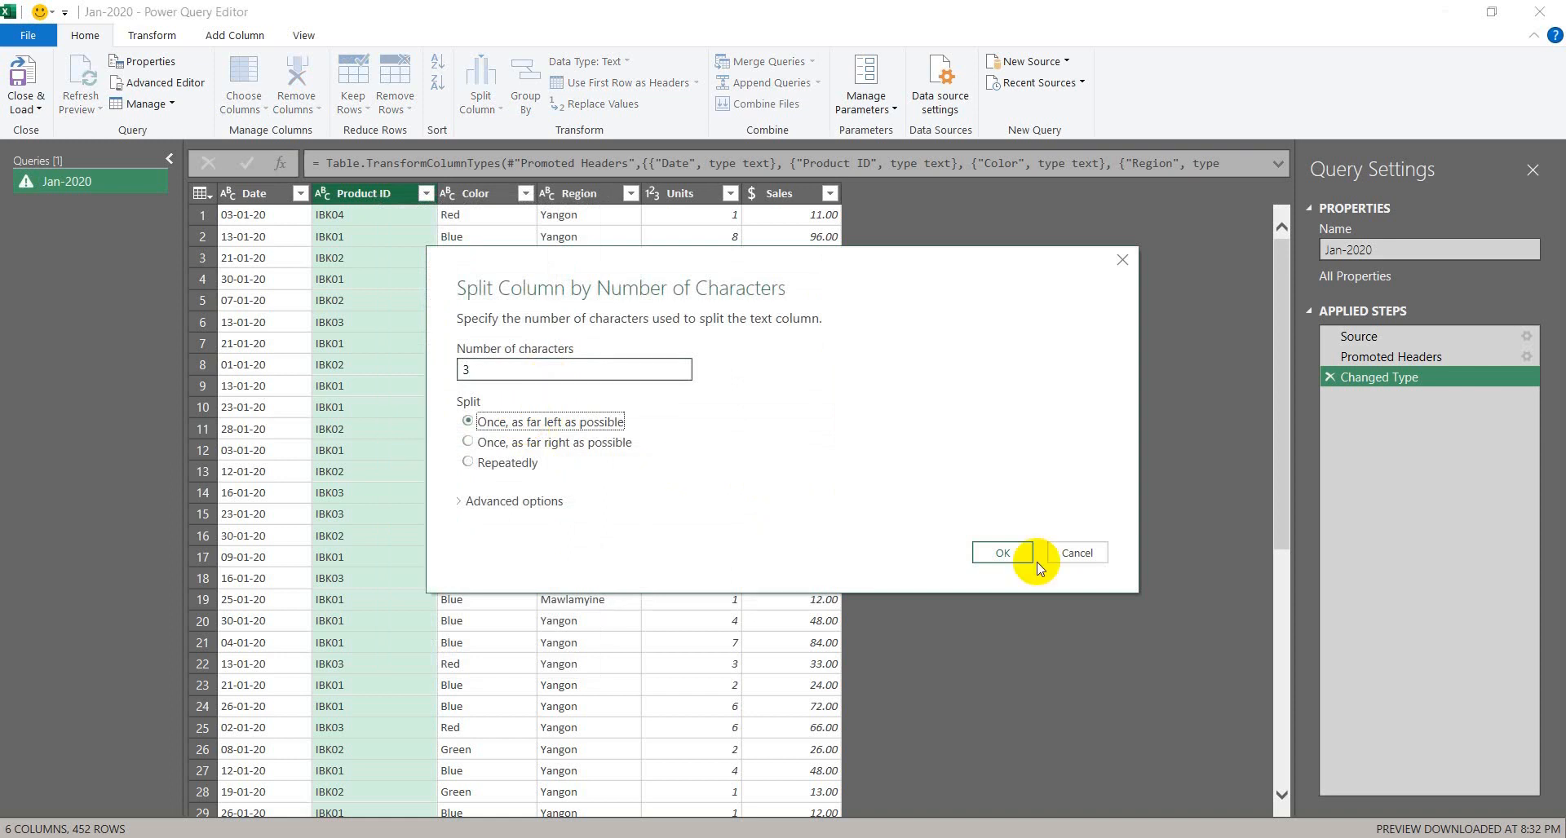
pyautogui.click(1005, 552)
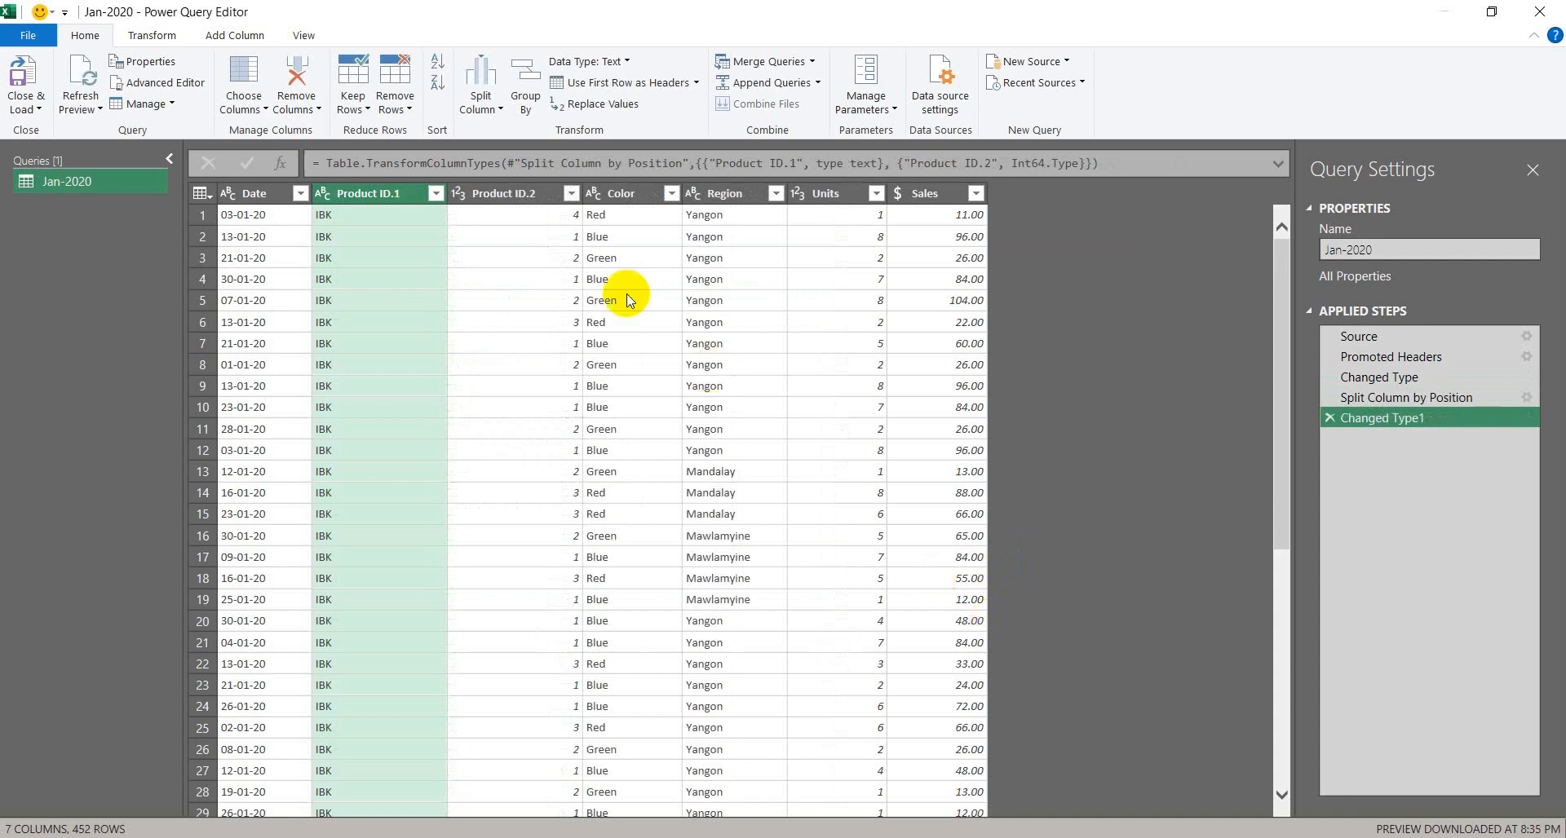
# Remove the Product ID.1 column containing the IBK prefix.
pyautogui.click(506, 194)
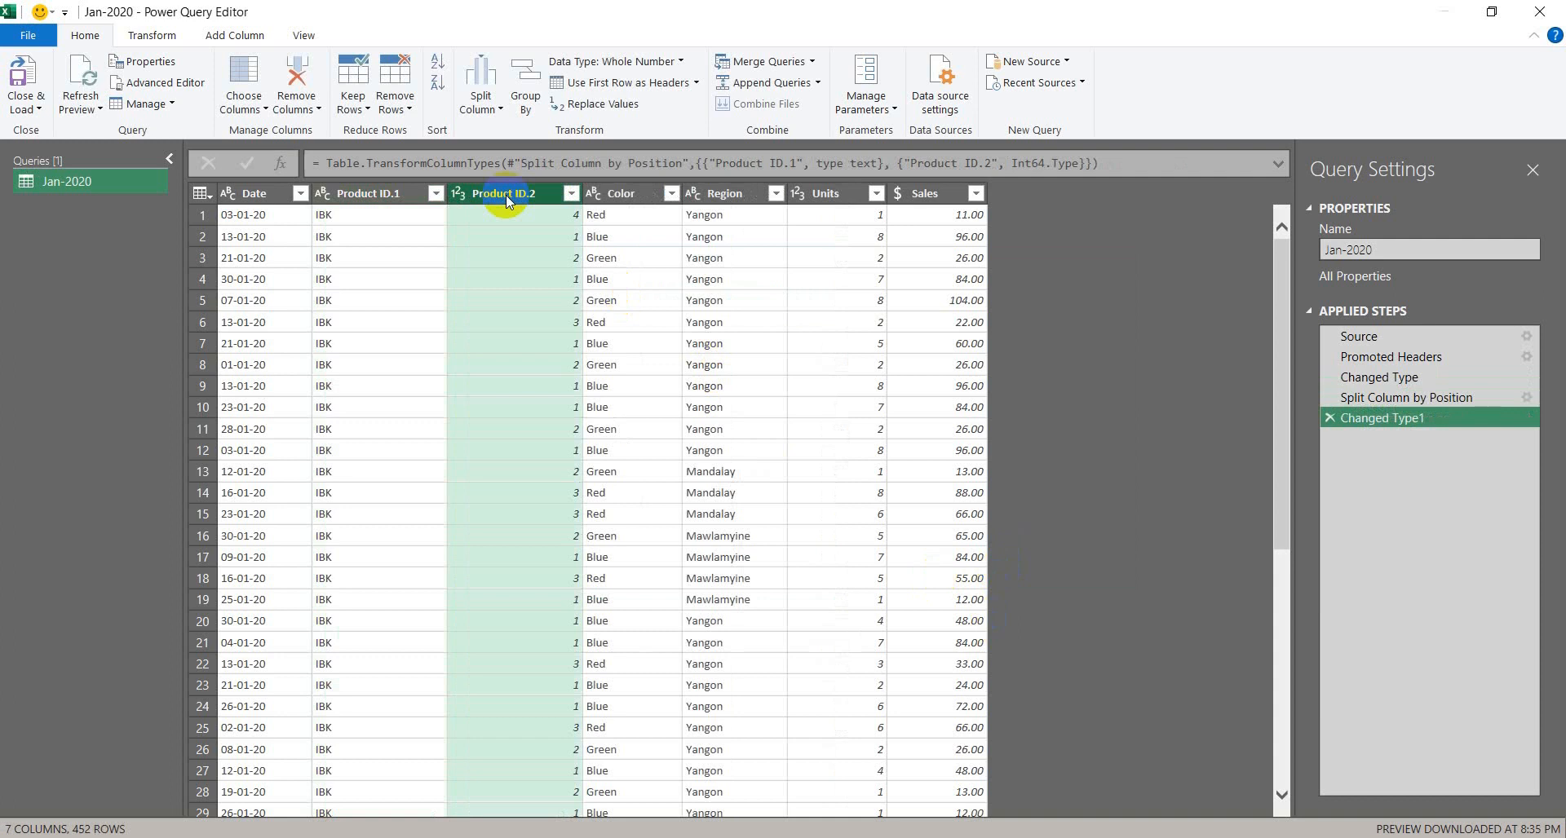
pyautogui.click(387, 194)
pyautogui.rightClick(388, 197)
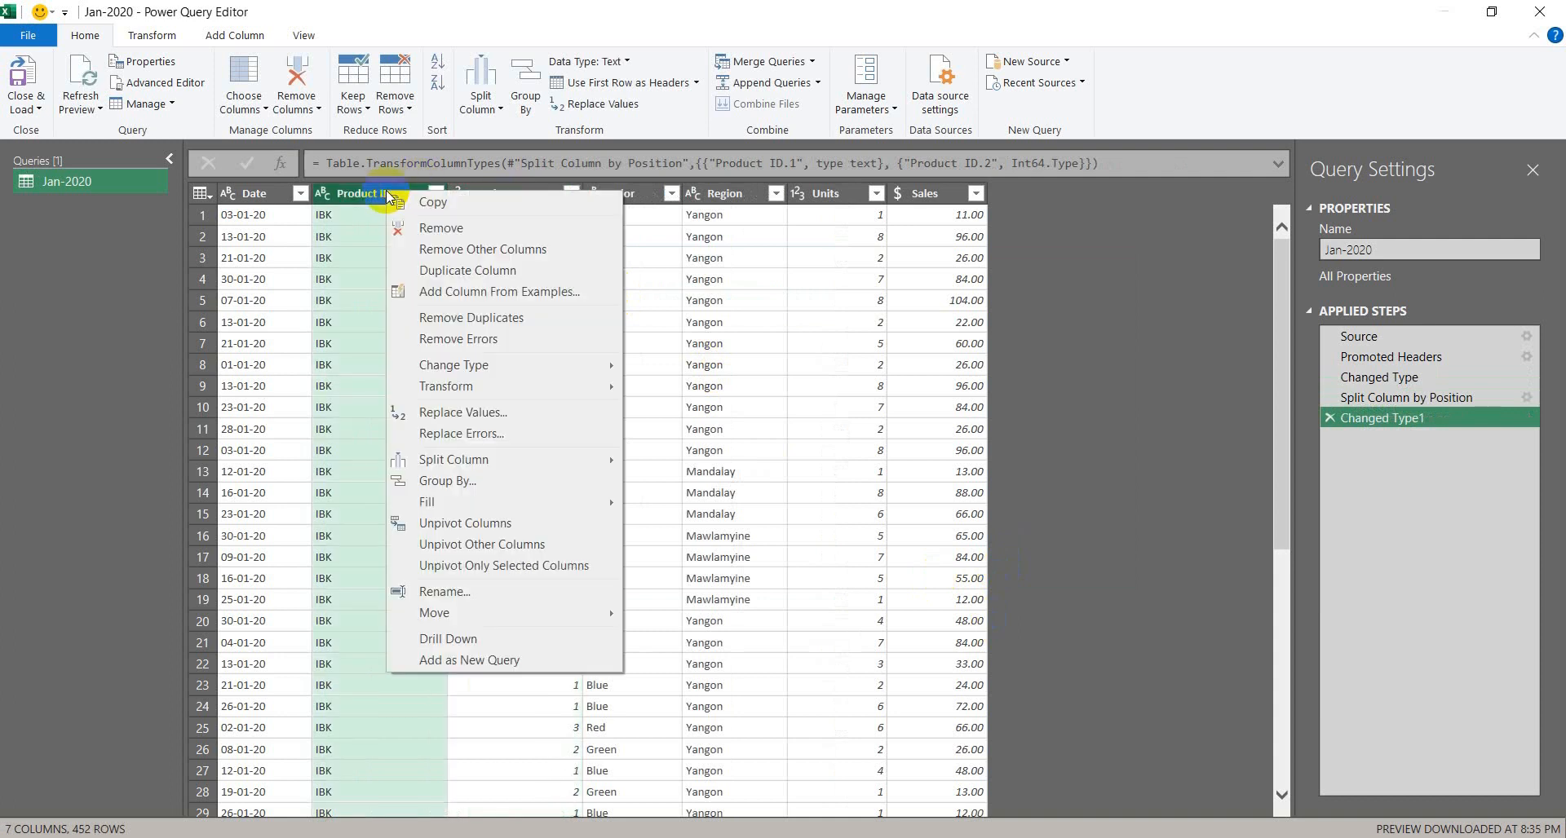
pyautogui.click(443, 229)
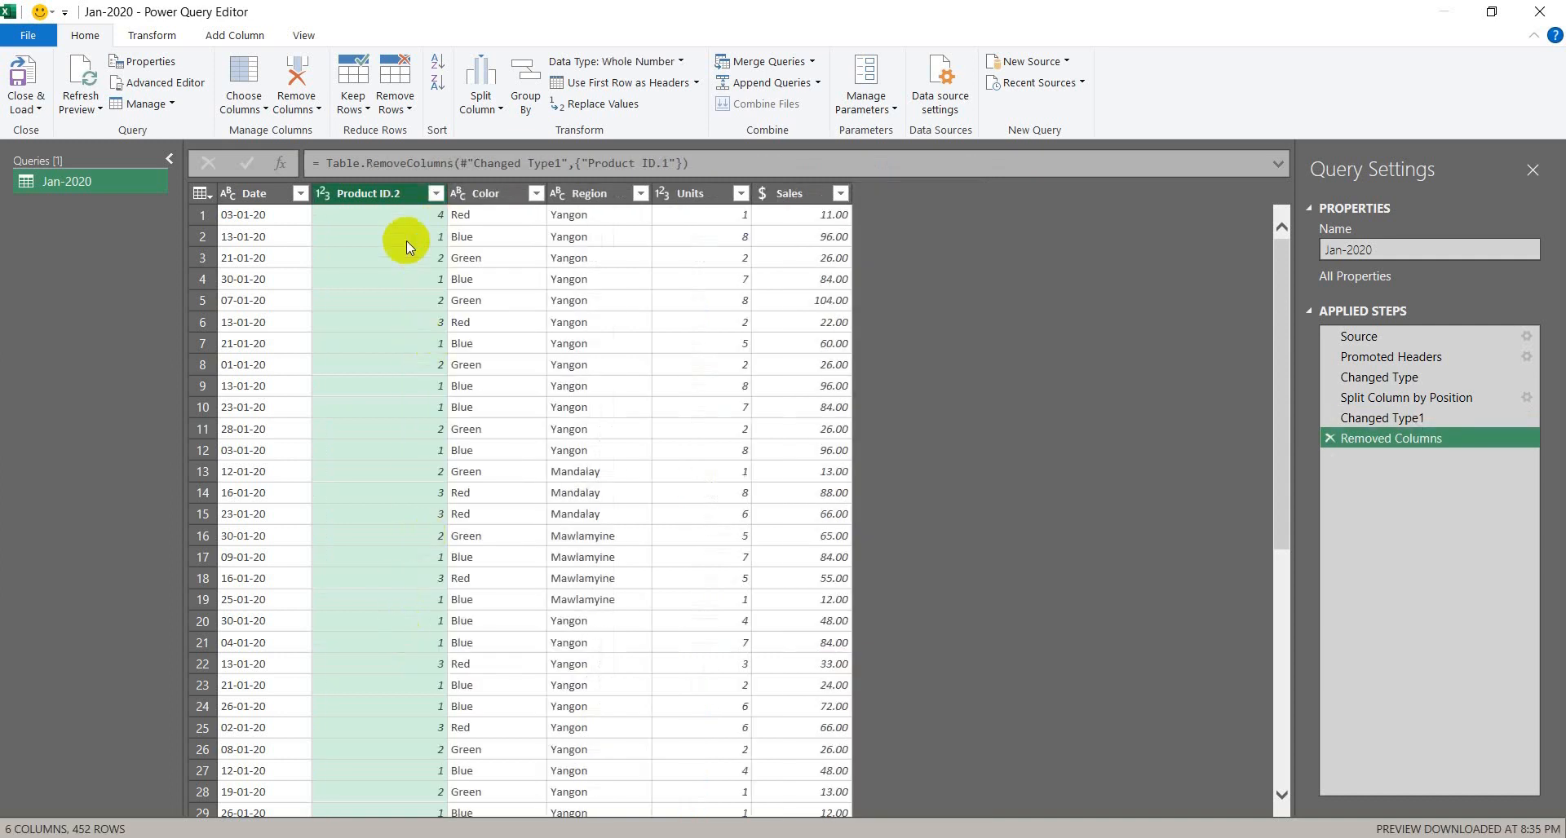
# Rename the Product ID.2 column to Product ID.
pyautogui.rightClick(410, 195)
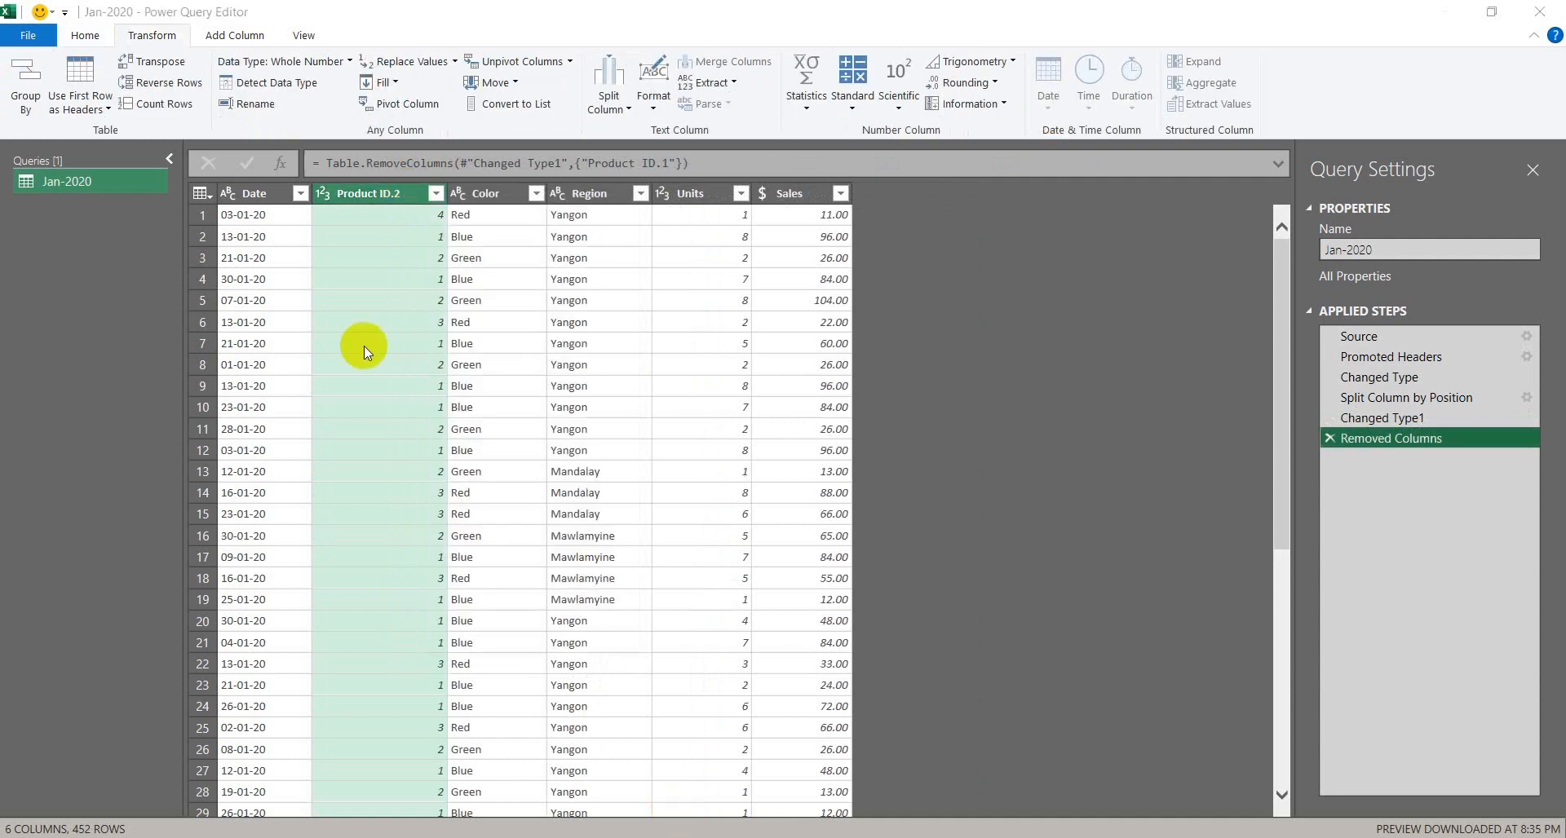
pyautogui.doubleClick(406, 197)
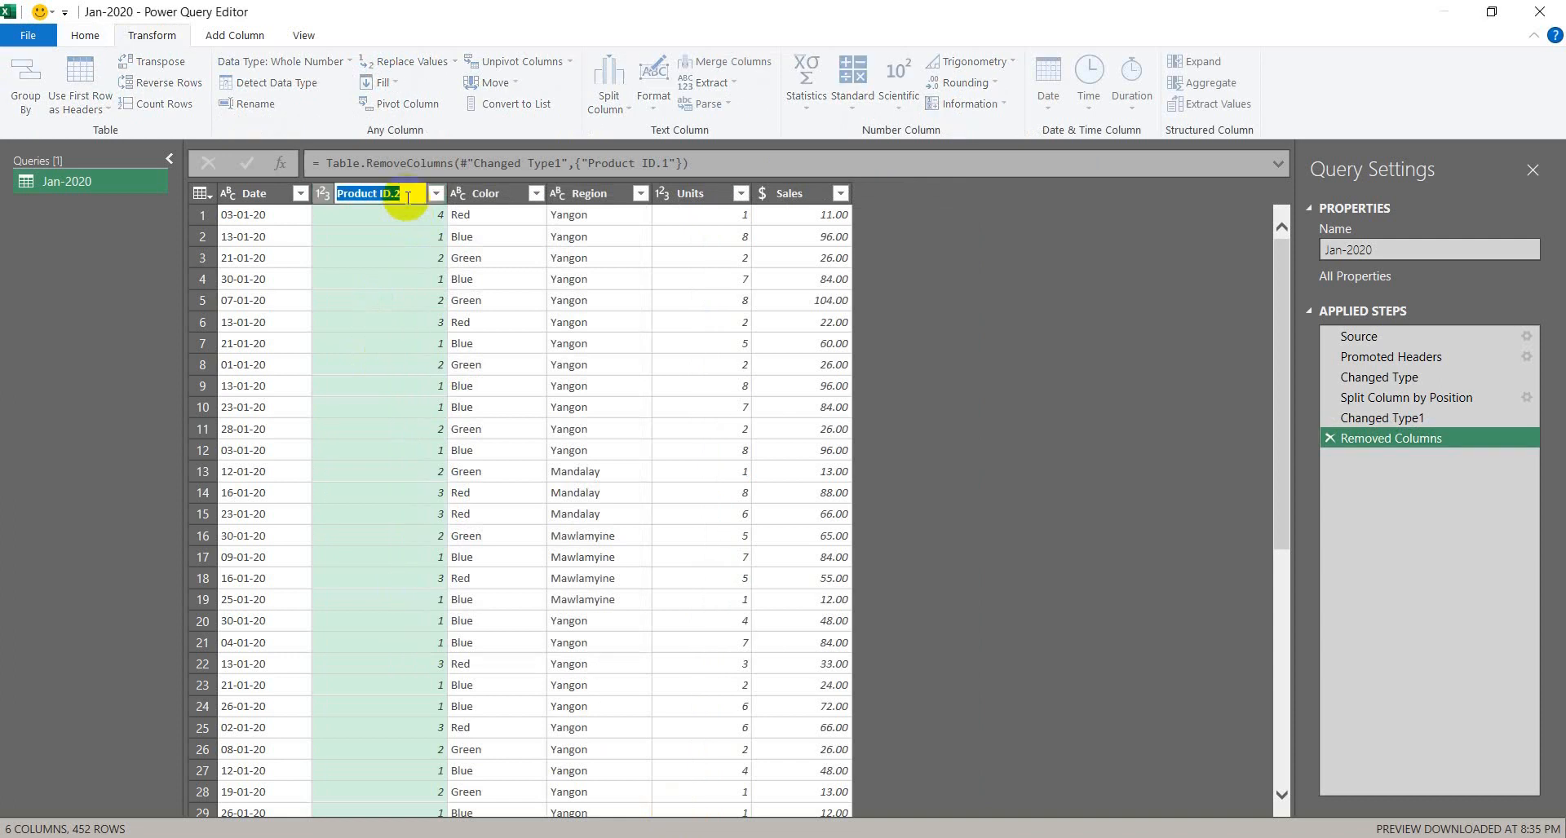
pyautogui.click(408, 197)
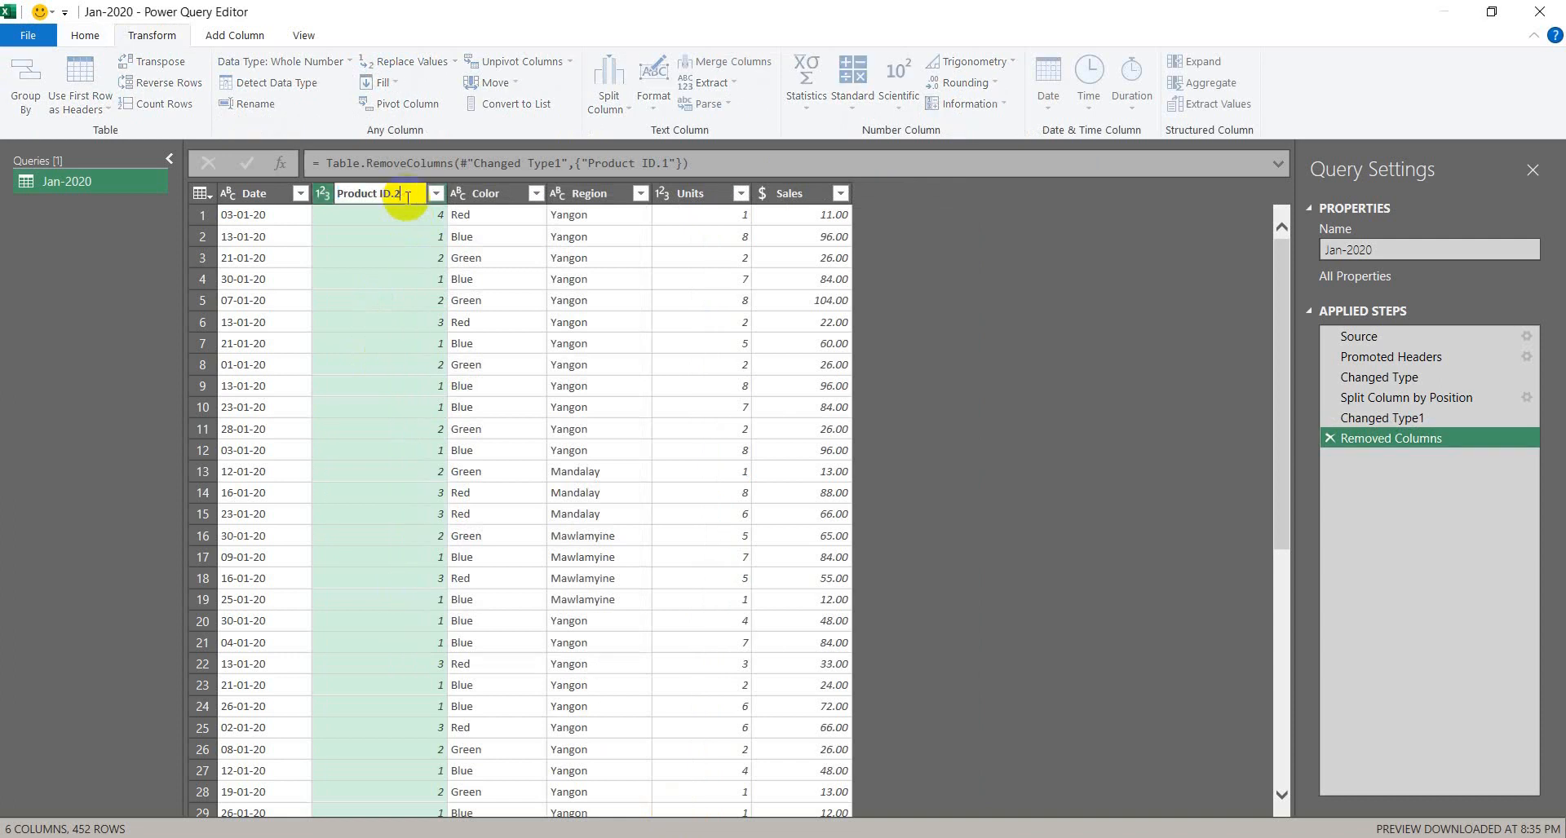
pyautogui.press('BackSpace')
pyautogui.press('Return')
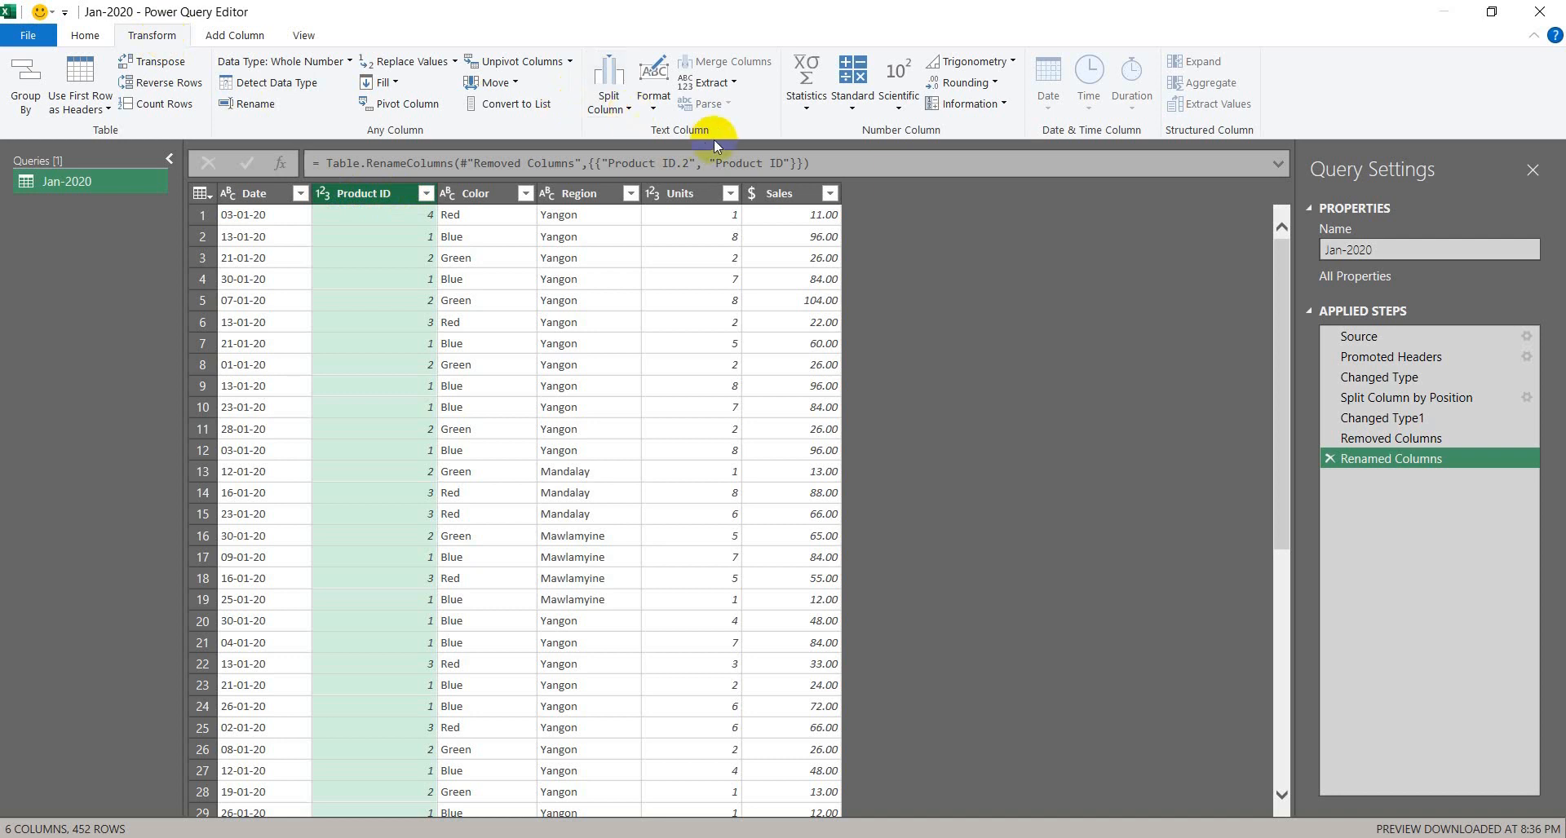
# Add the prefix 0 to every value in the Product ID column.
pyautogui.click(653, 108)
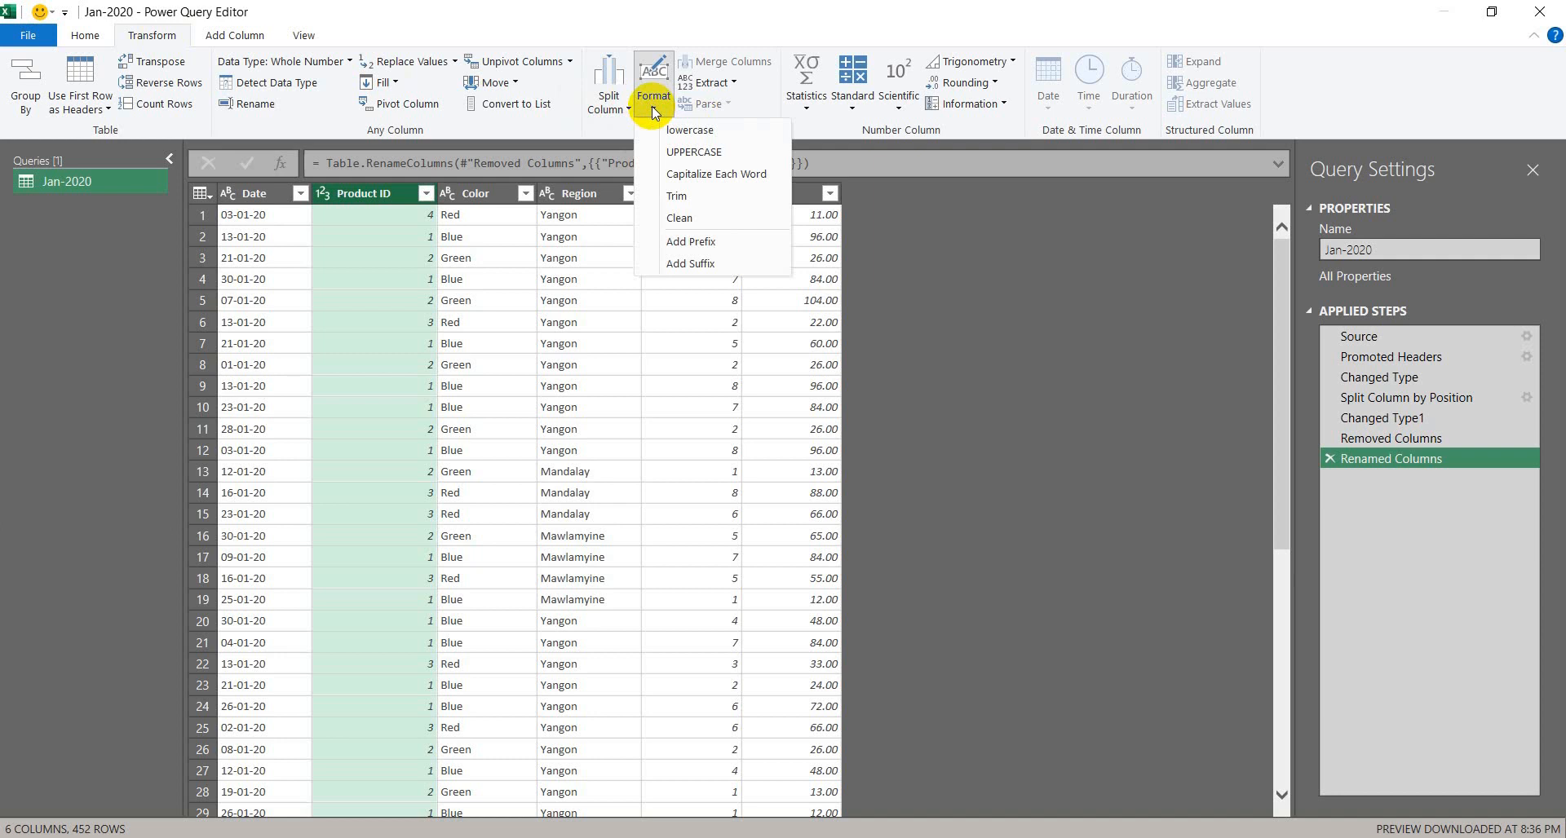
pyautogui.click(714, 242)
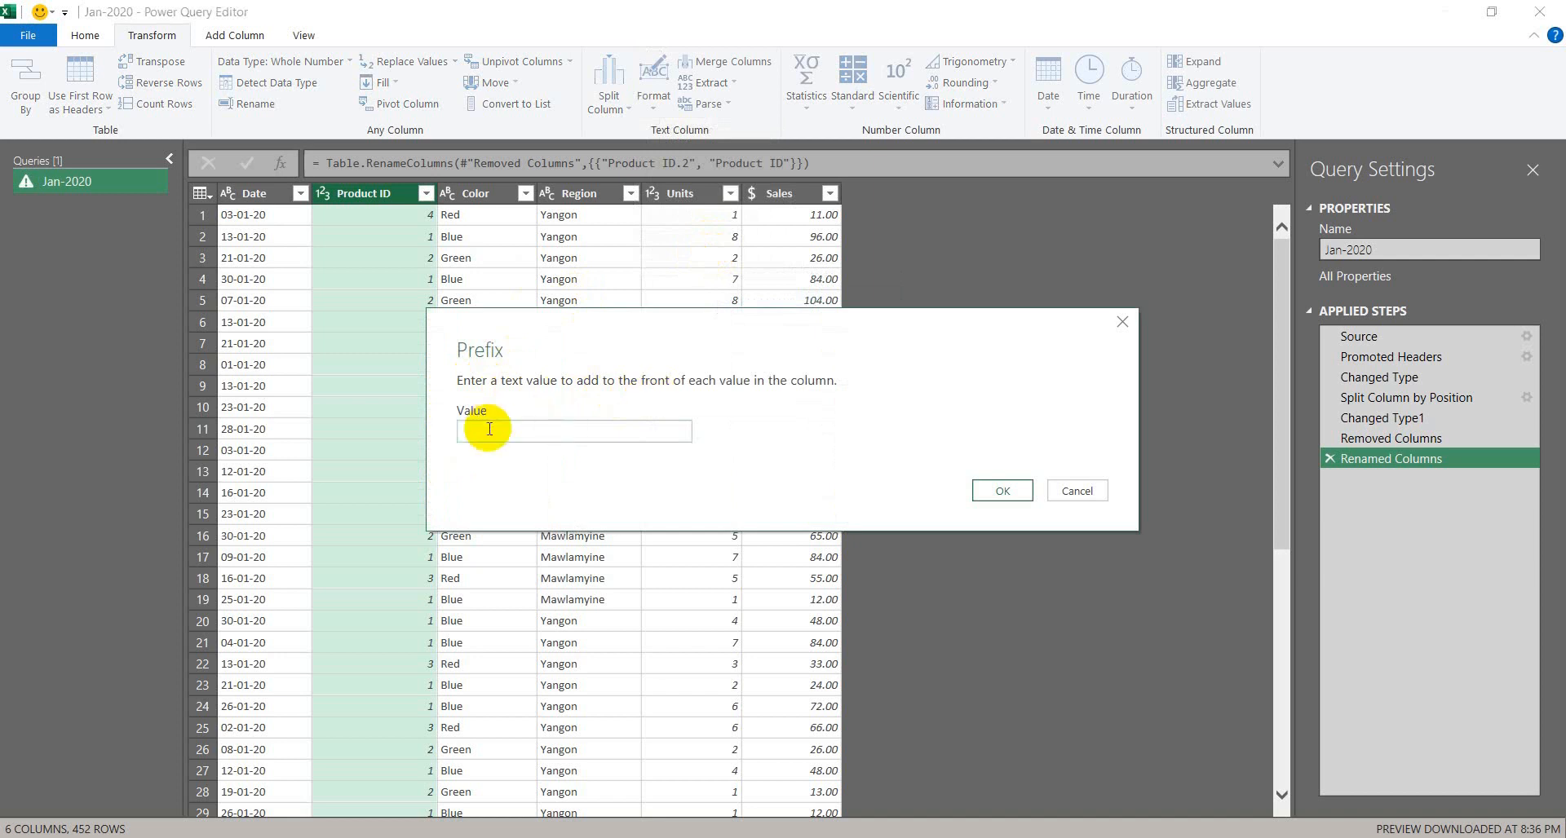
pyautogui.write('0')
pyautogui.click(1029, 491)
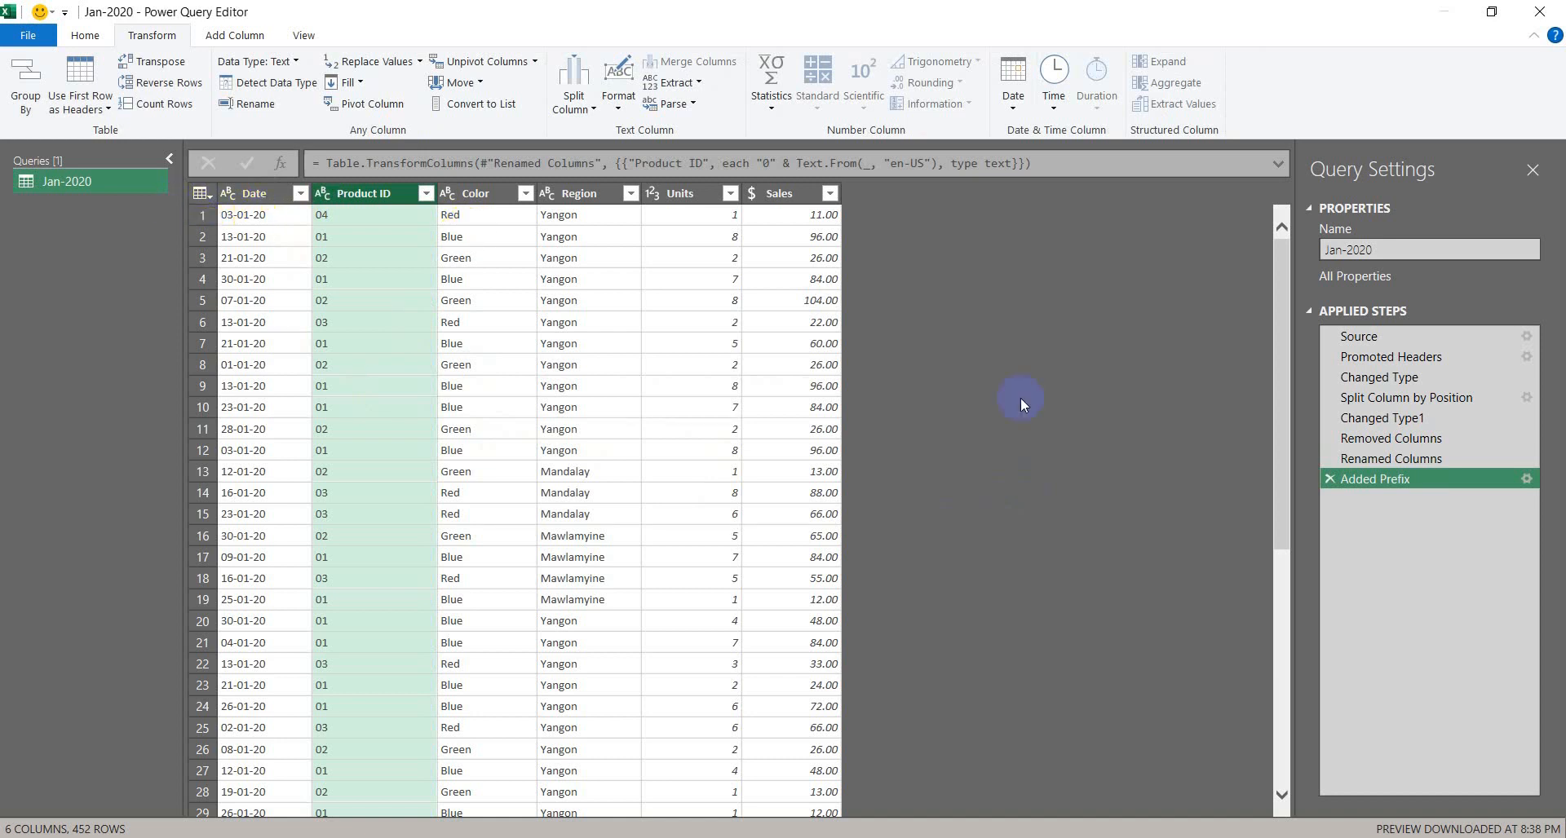
# Close the query editor and load the transformed Jan-2020 query into the Excel workbook.
pyautogui.click(32, 35)
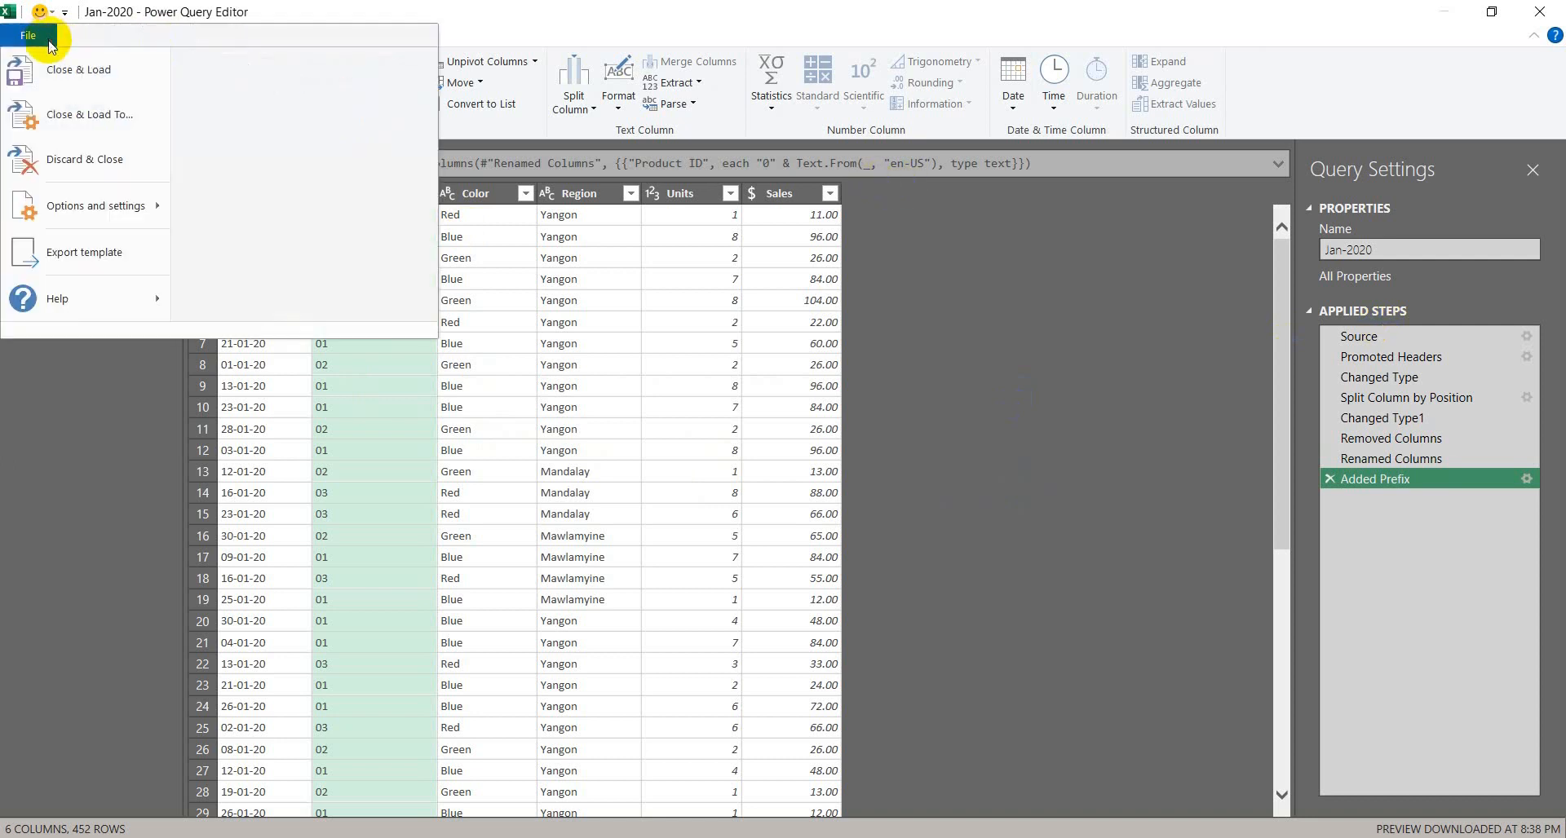
pyautogui.click(86, 64)
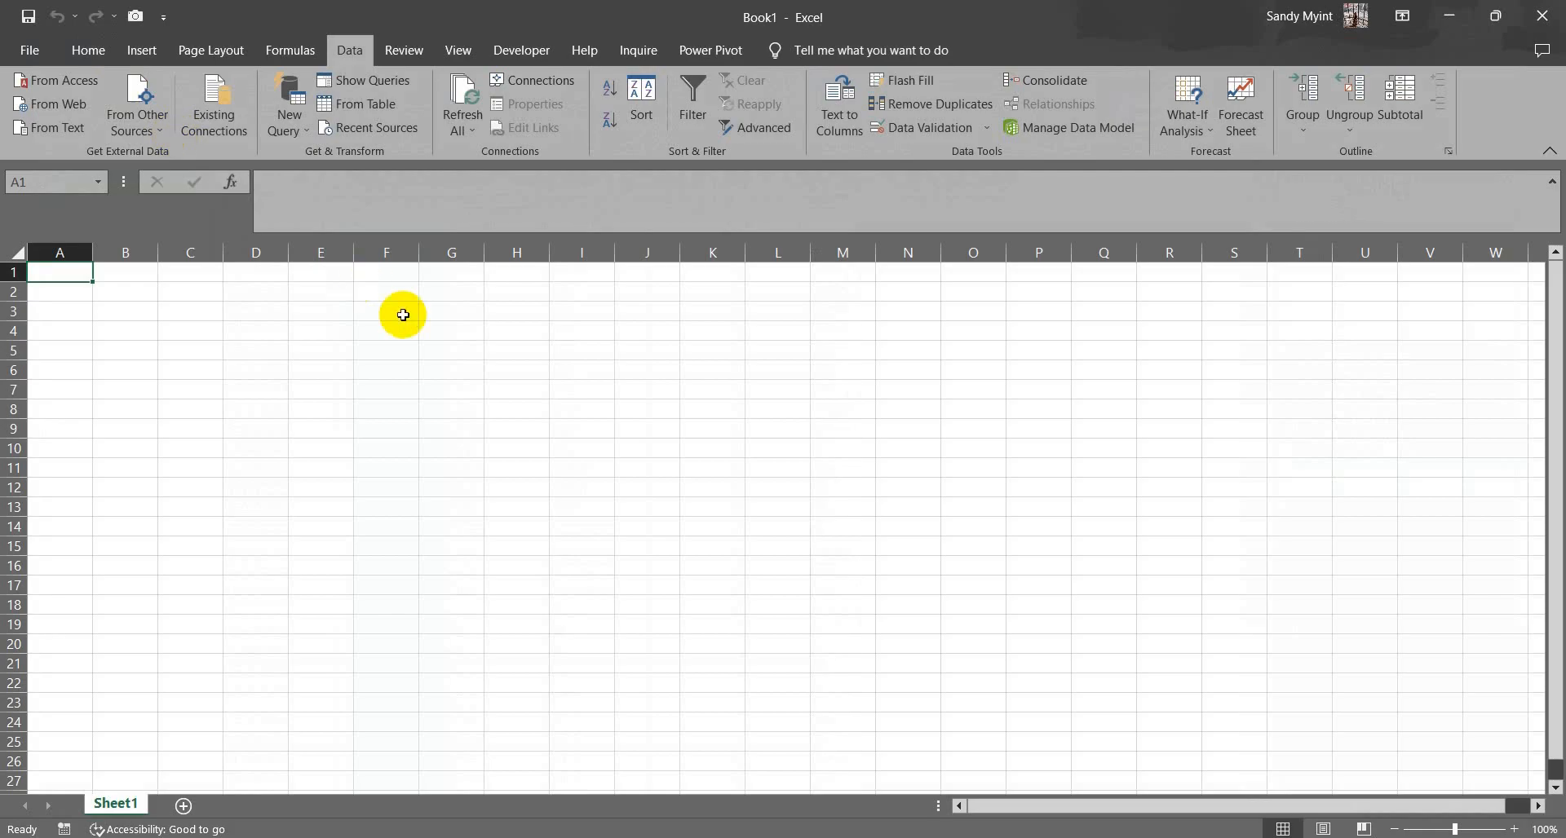